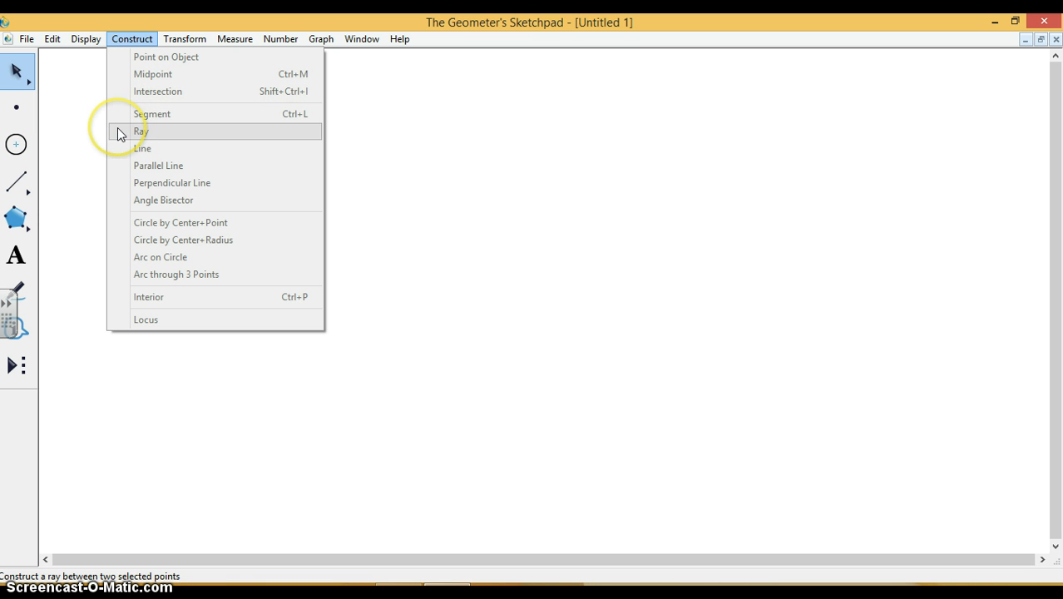
Draw a circle in the upper left area of the blank sketch with the Compass tool.
left_click(89, 131)
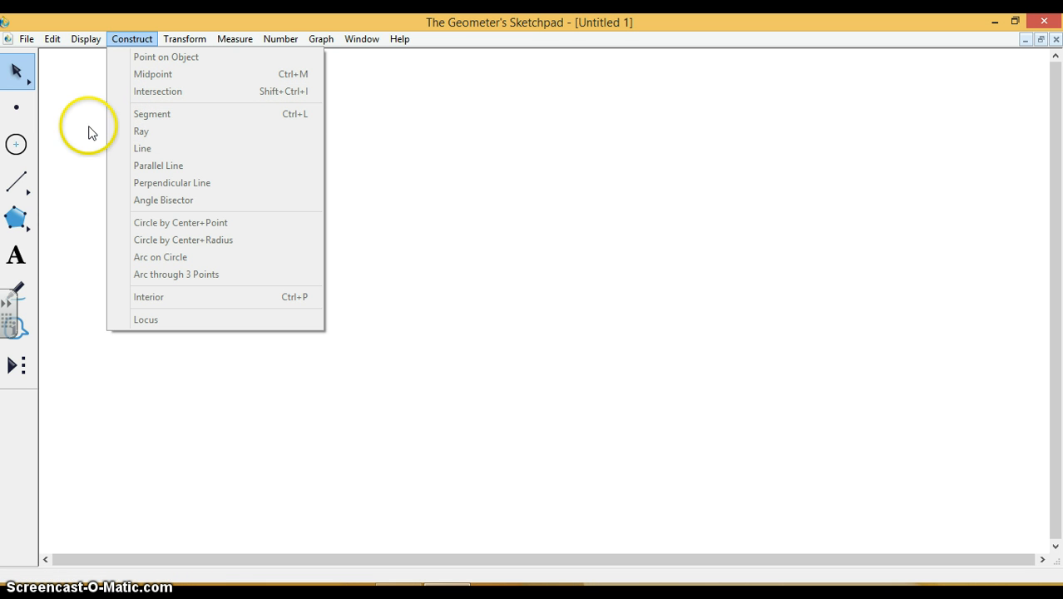
left_click(19, 146)
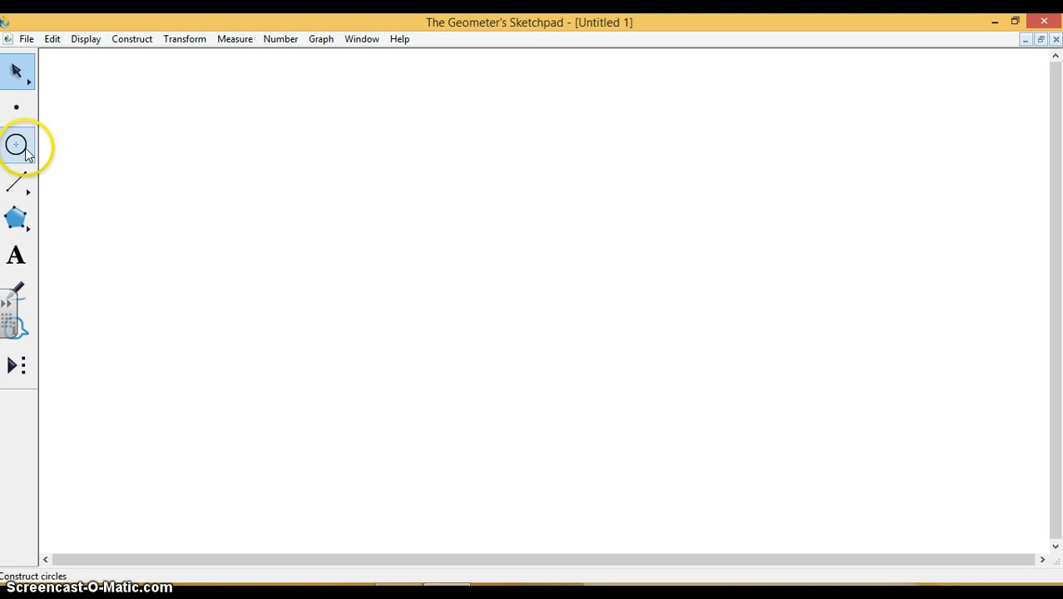
left_click(26, 149)
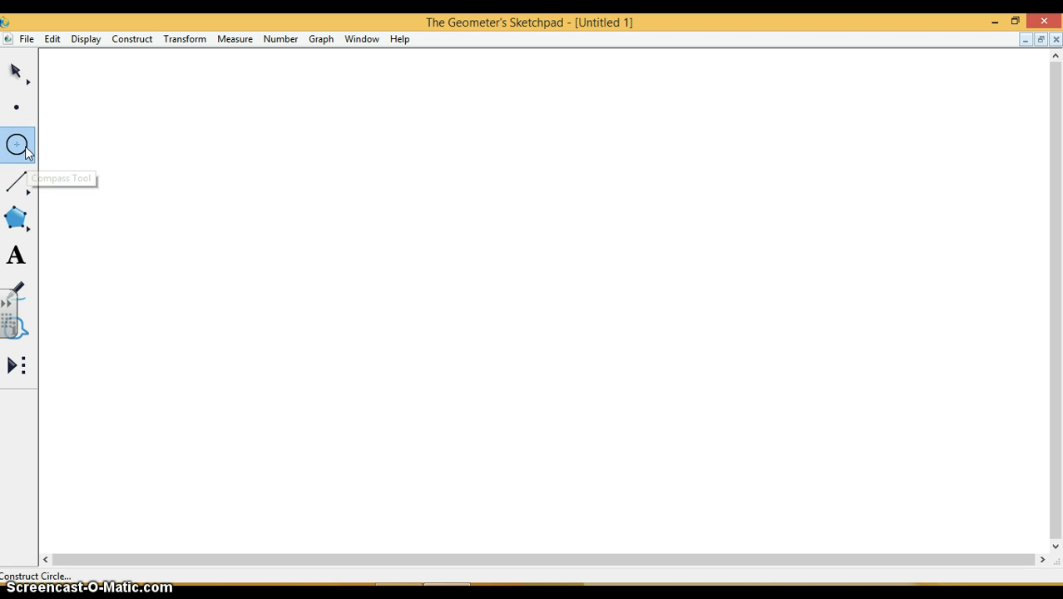
left_click_drag(270, 141, 345, 183)
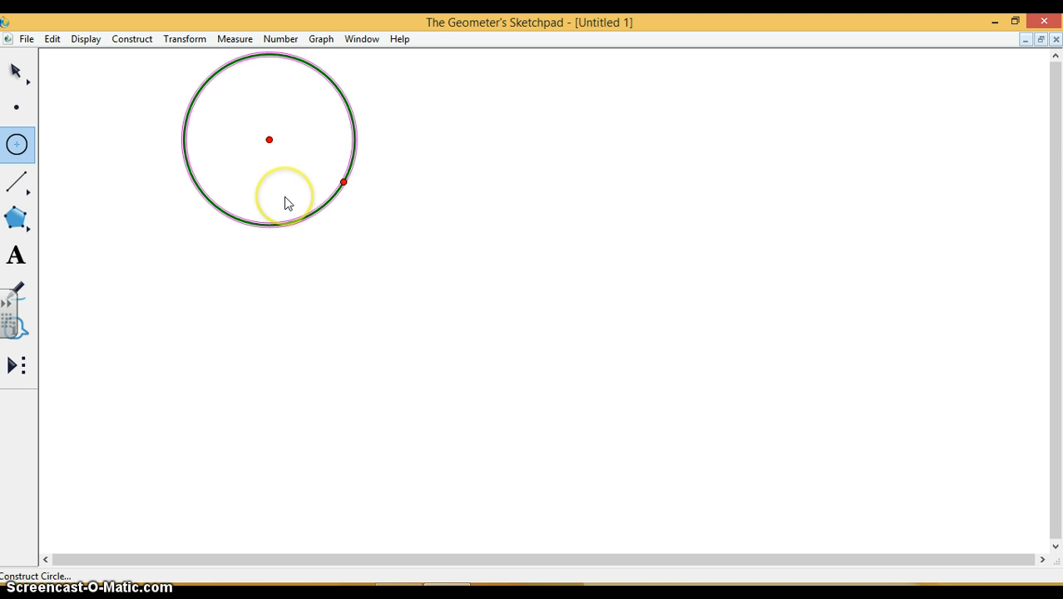
Place a point on the circle's upper right arc and join it to the circle's radius point with a segment.
left_click(17, 112)
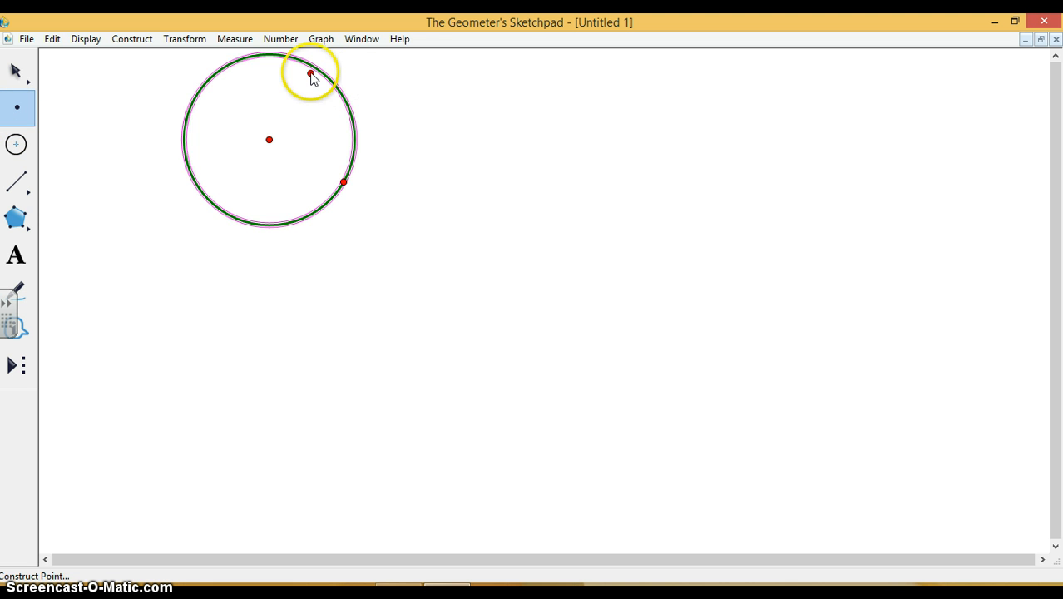
left_click(311, 66)
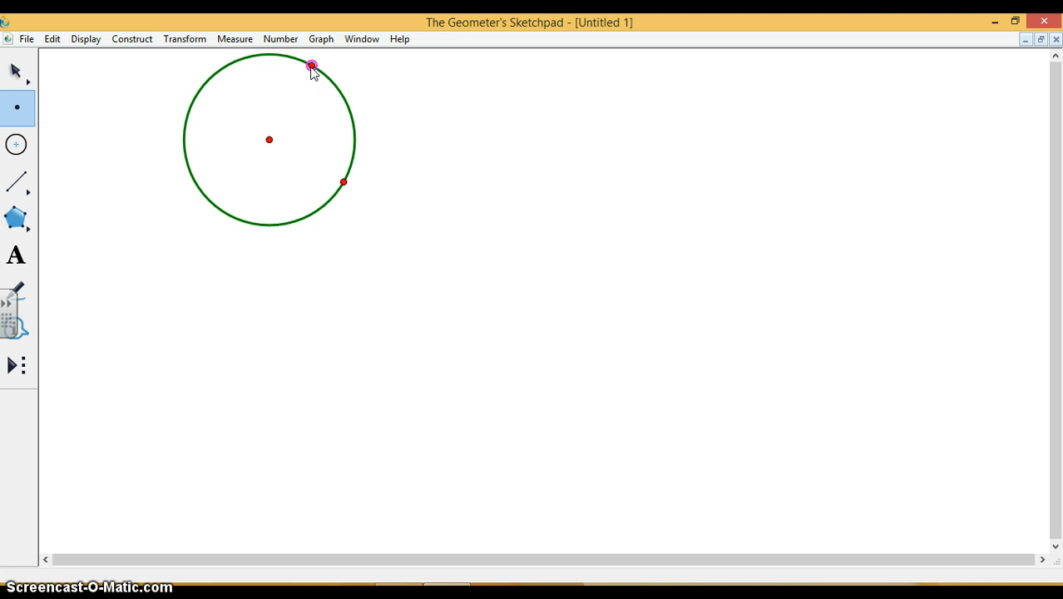
left_click(18, 185)
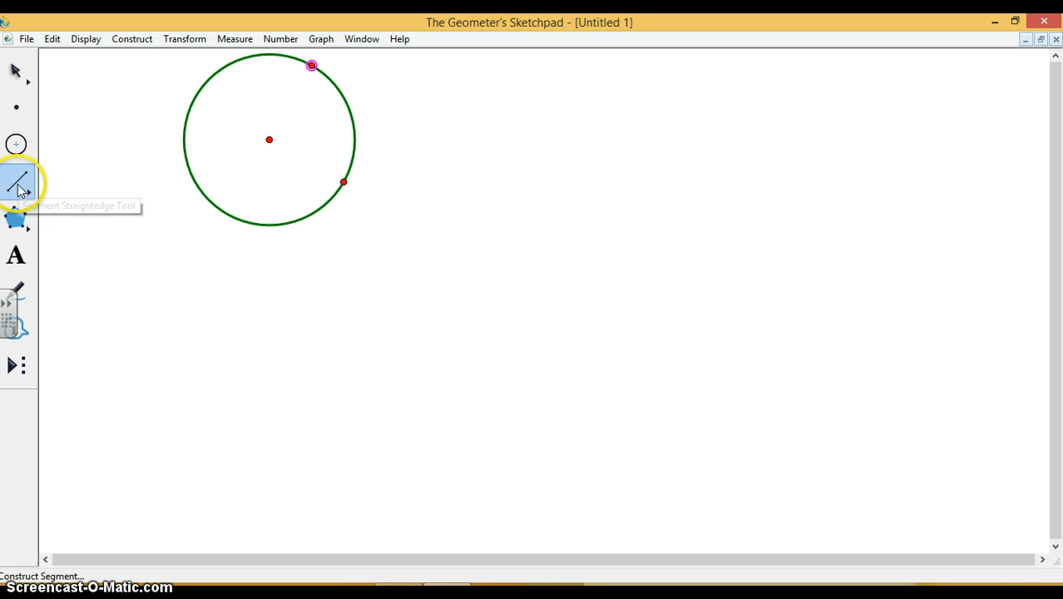
left_click(311, 66)
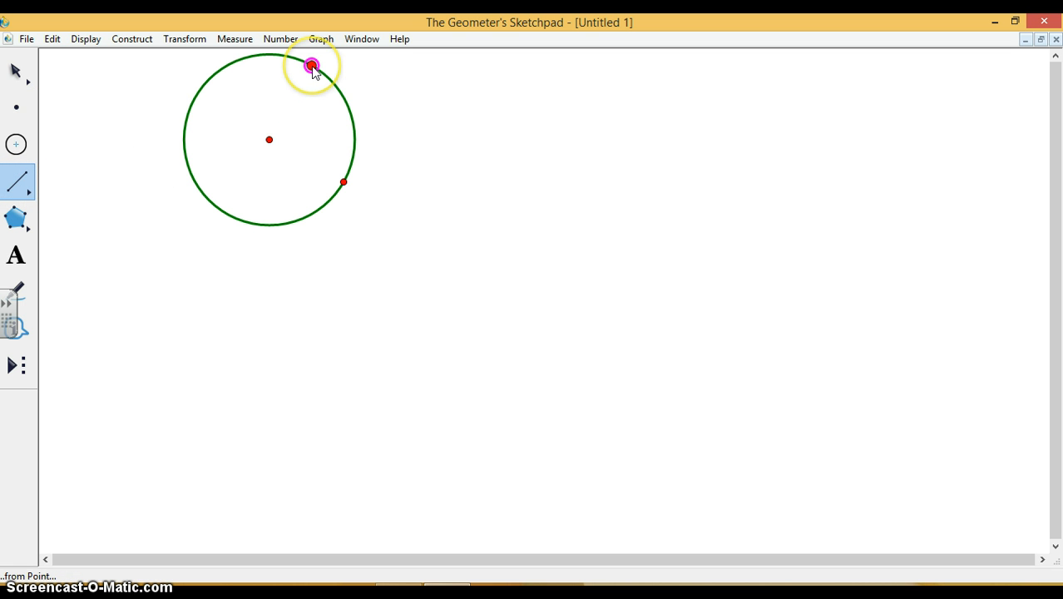
left_click(343, 181)
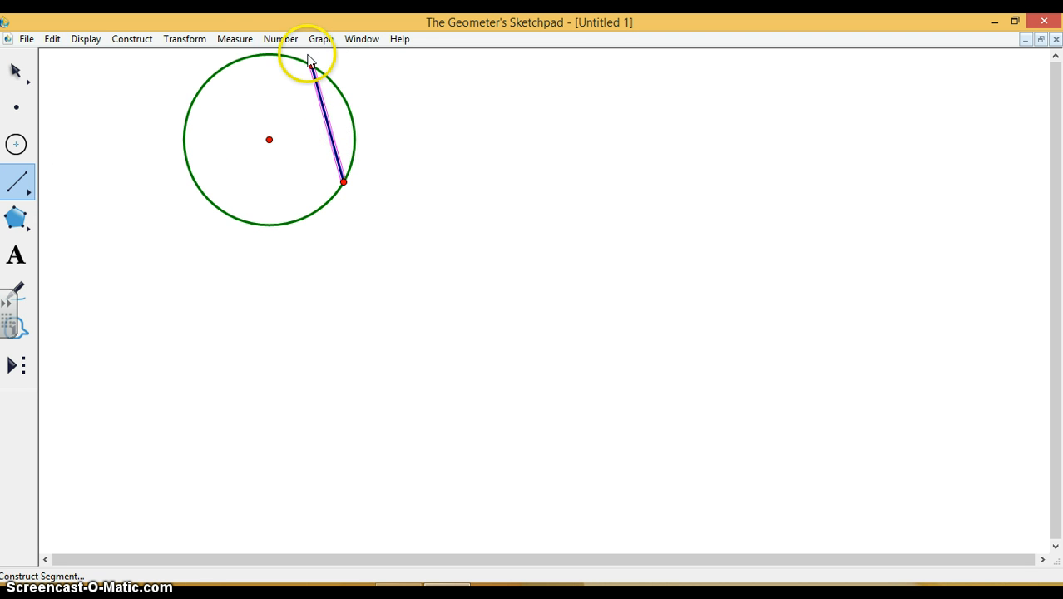
Measure the length of the chord.
left_click(236, 40)
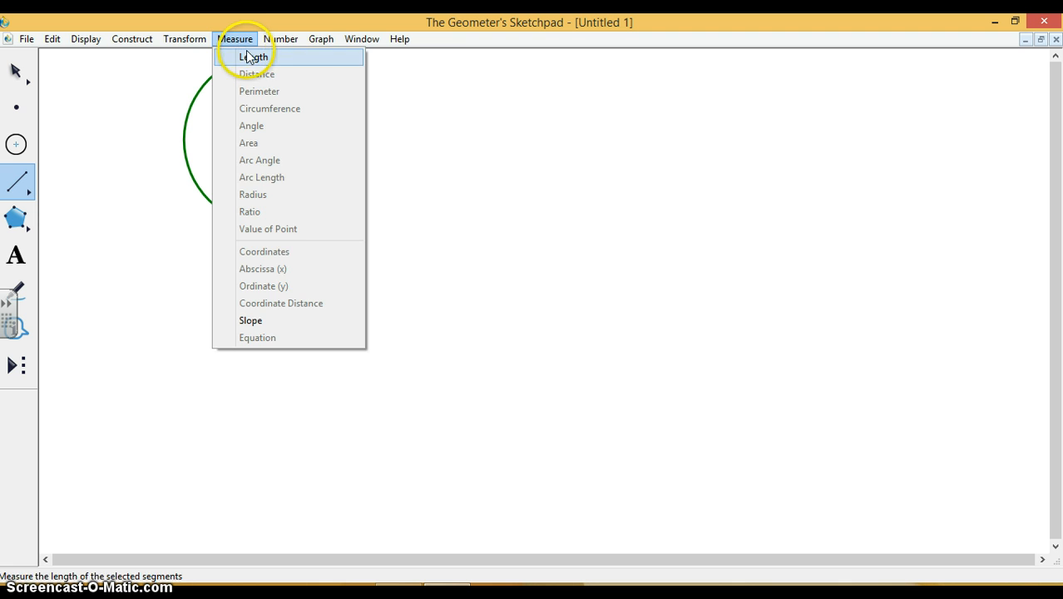
left_click(249, 56)
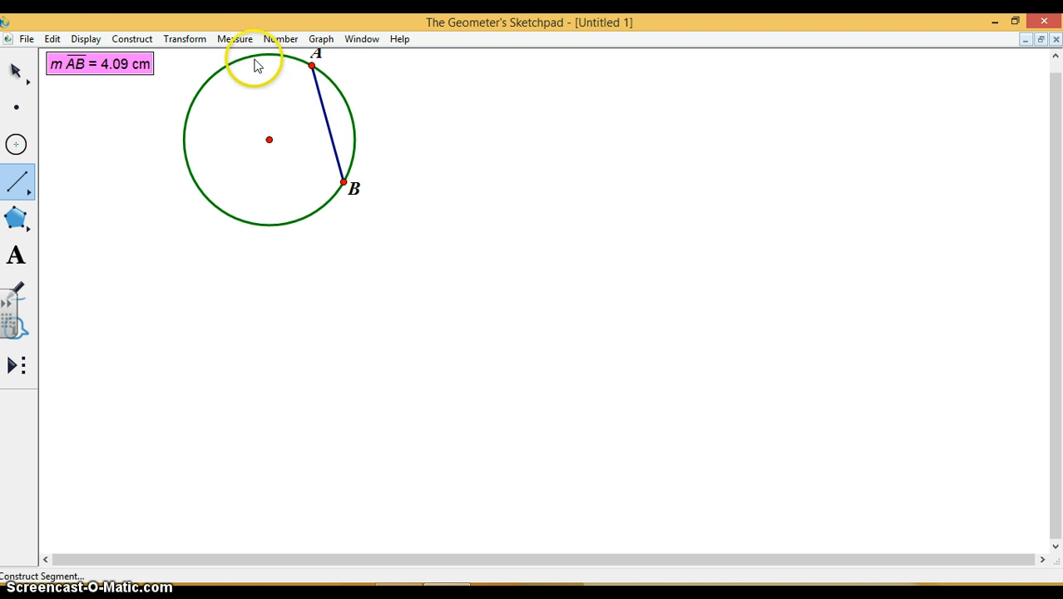
Delete the chord's length measurement and remove the stray segment drawn over it together with both its endpoints.
left_click_drag(108, 66, 335, 115)
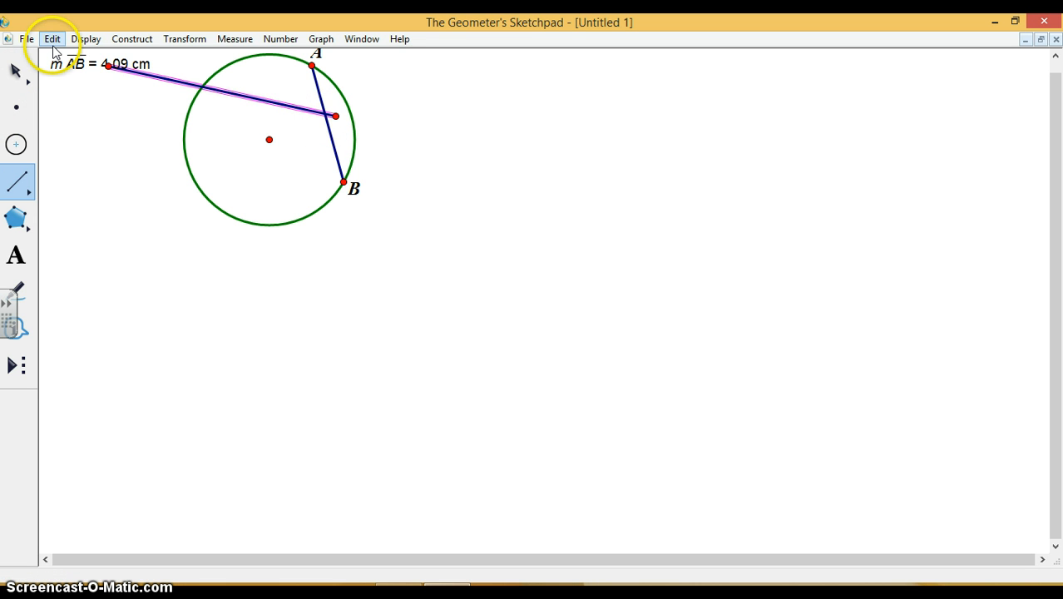
right_click(121, 69)
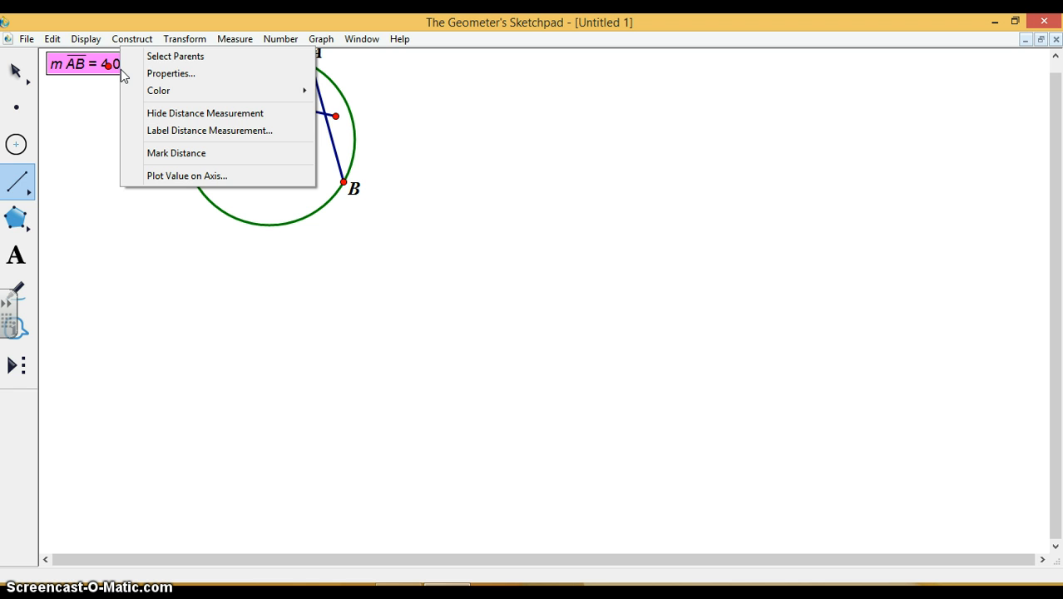
key("Escape")
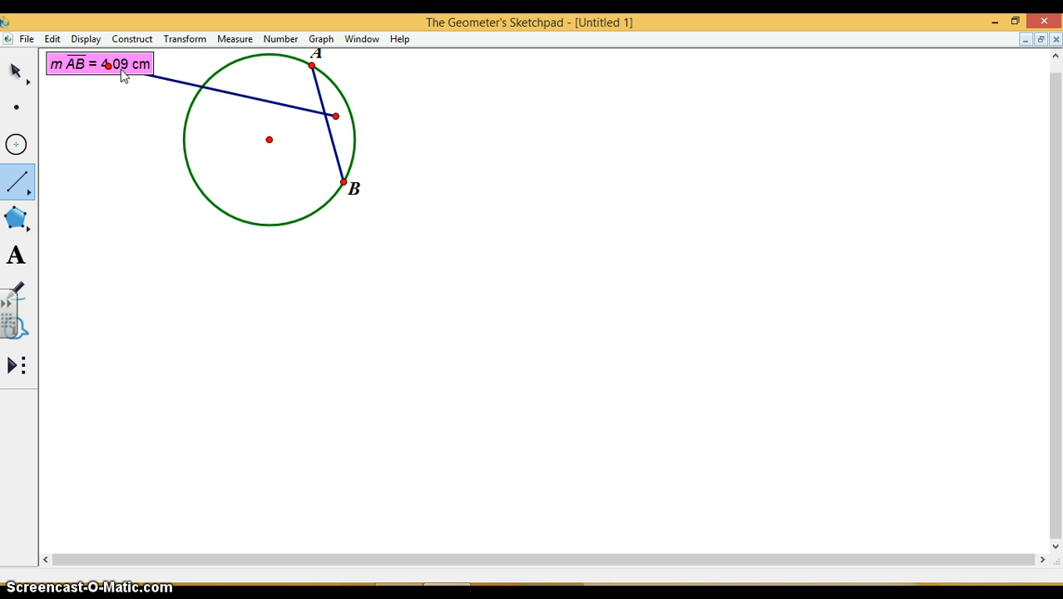
key("Delete")
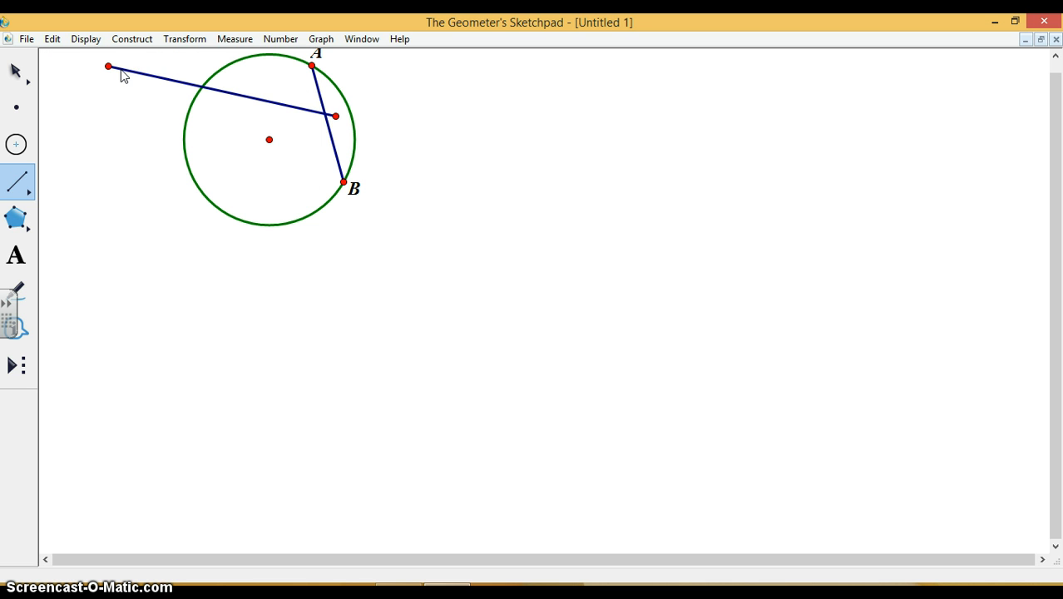
left_click(121, 70)
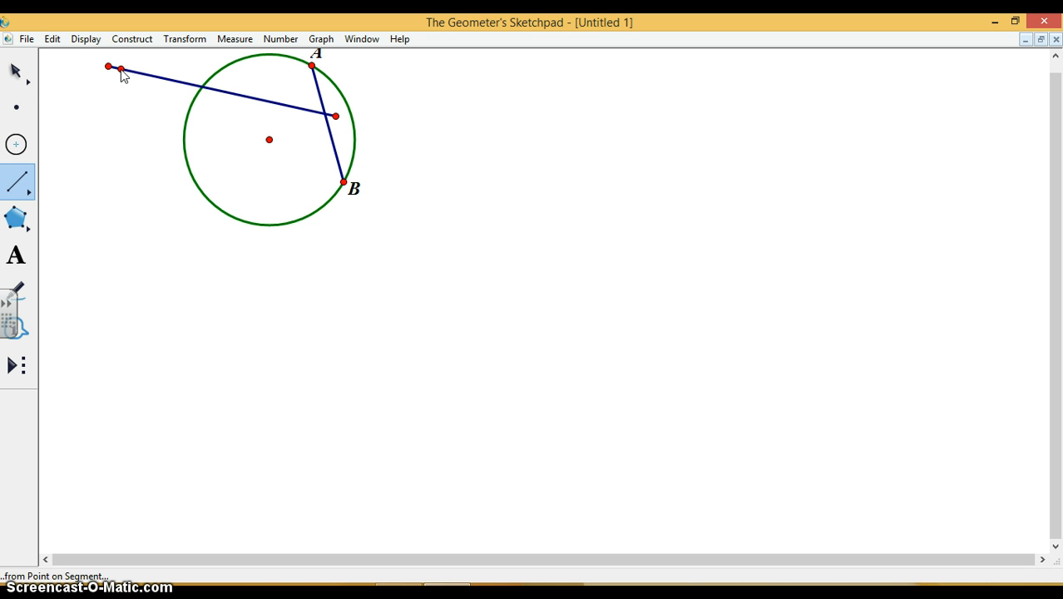
left_click(15, 70)
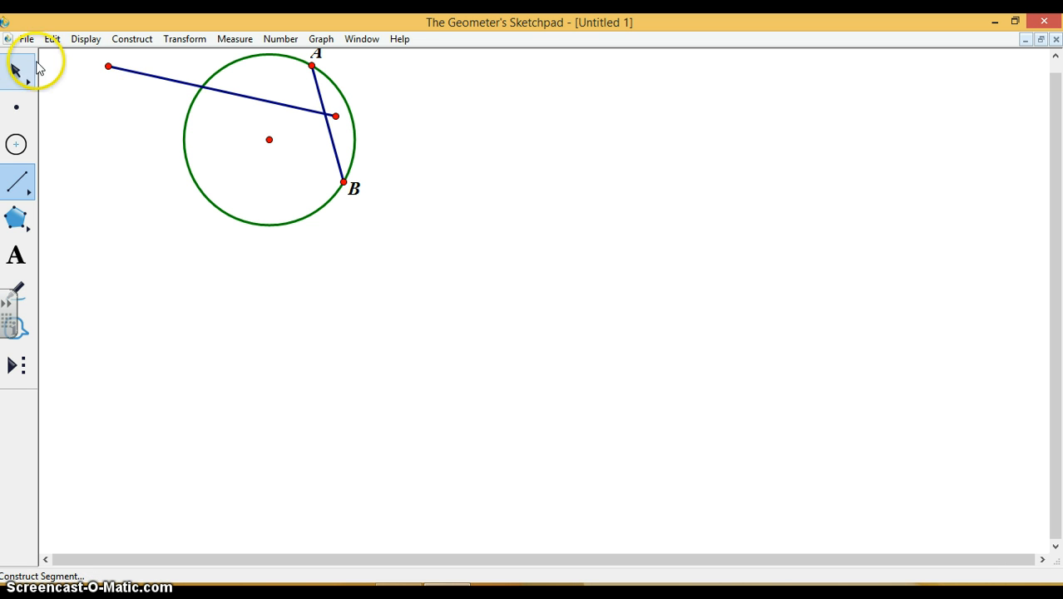
left_click(124, 72)
key("Delete")
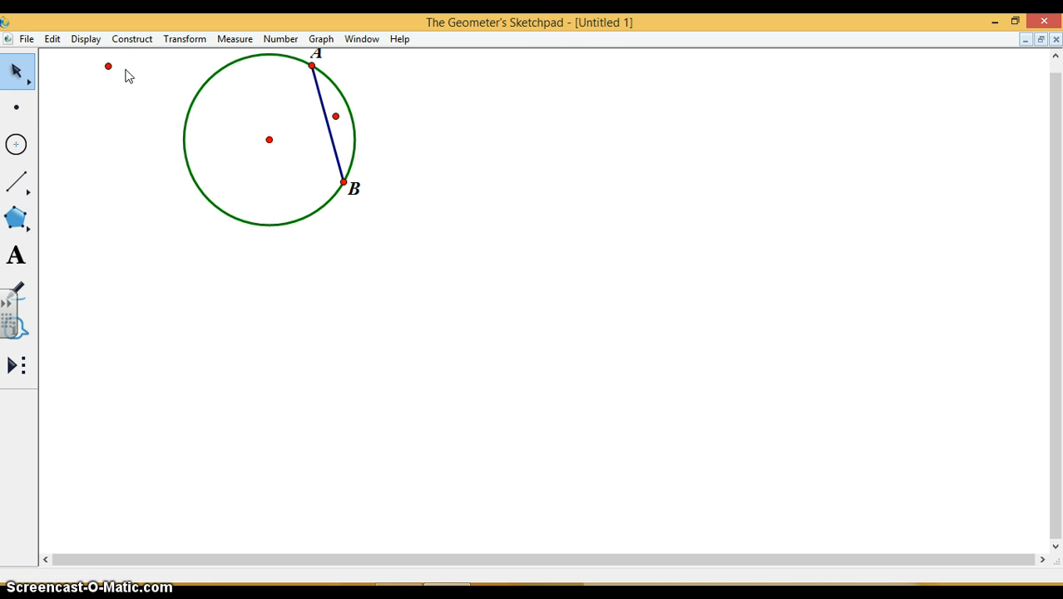
left_click(108, 66)
key("Delete")
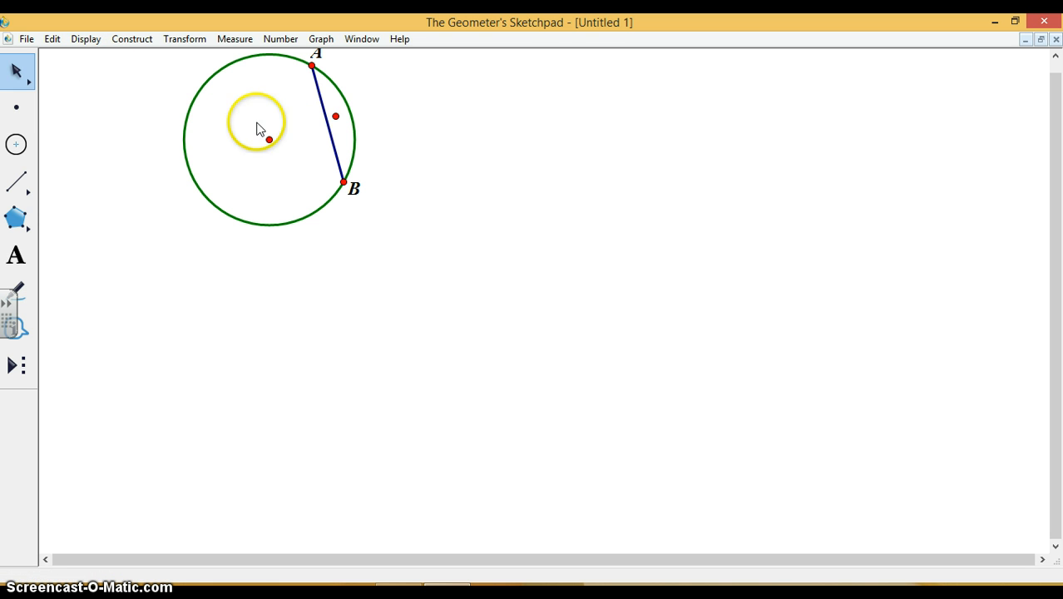
left_click(336, 117)
key("Delete")
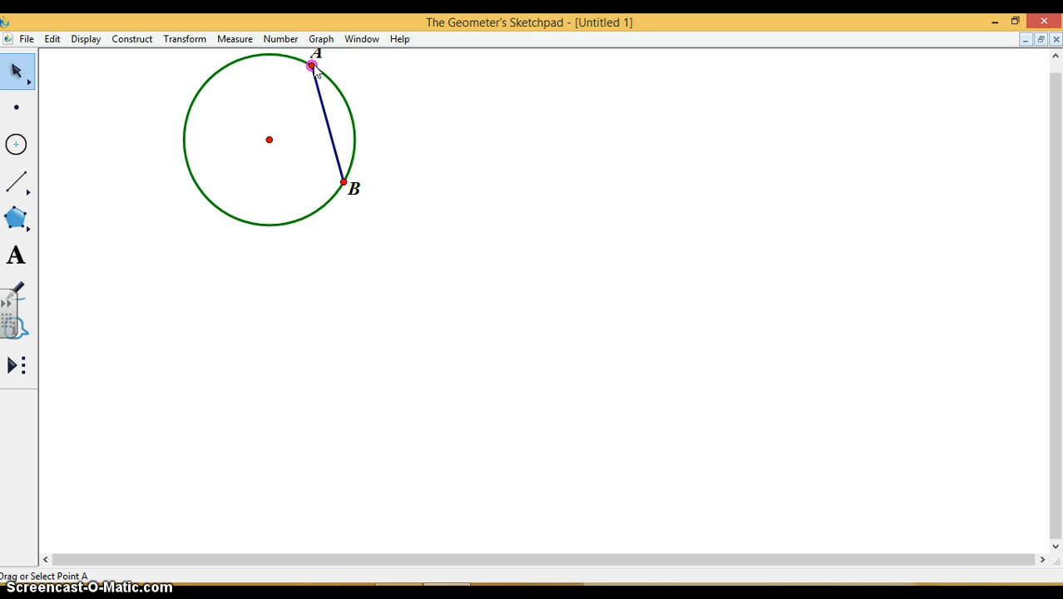
Move the chord's endpoint A along the circle to just right of the circle's topmost point.
left_click_drag(316, 71, 282, 71)
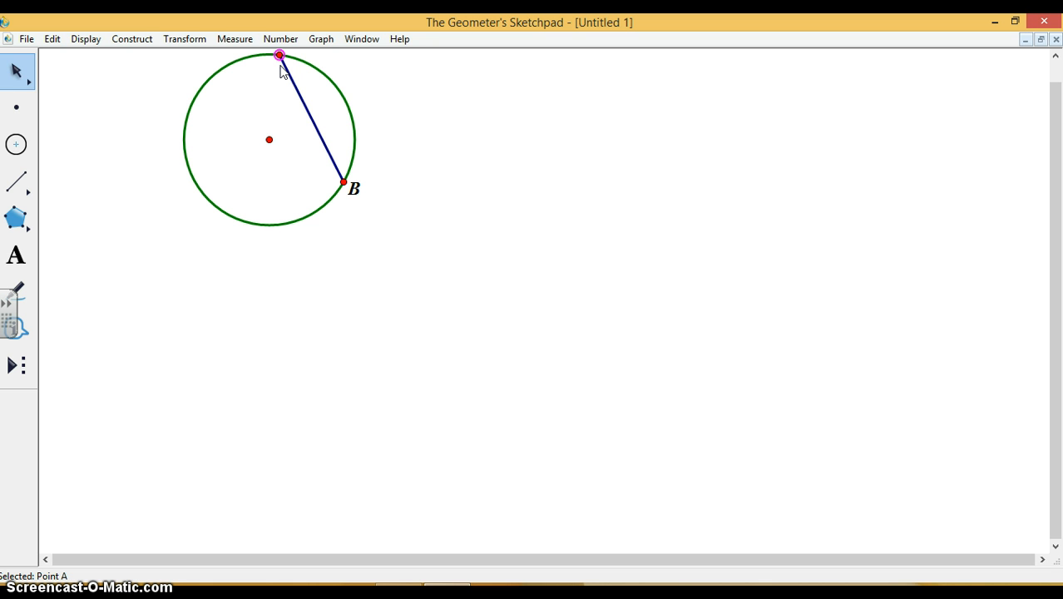
Try to draw an unfilled, many-sided polygon to the right of the circle with the edges-only Polygon tool.
left_click(15, 218)
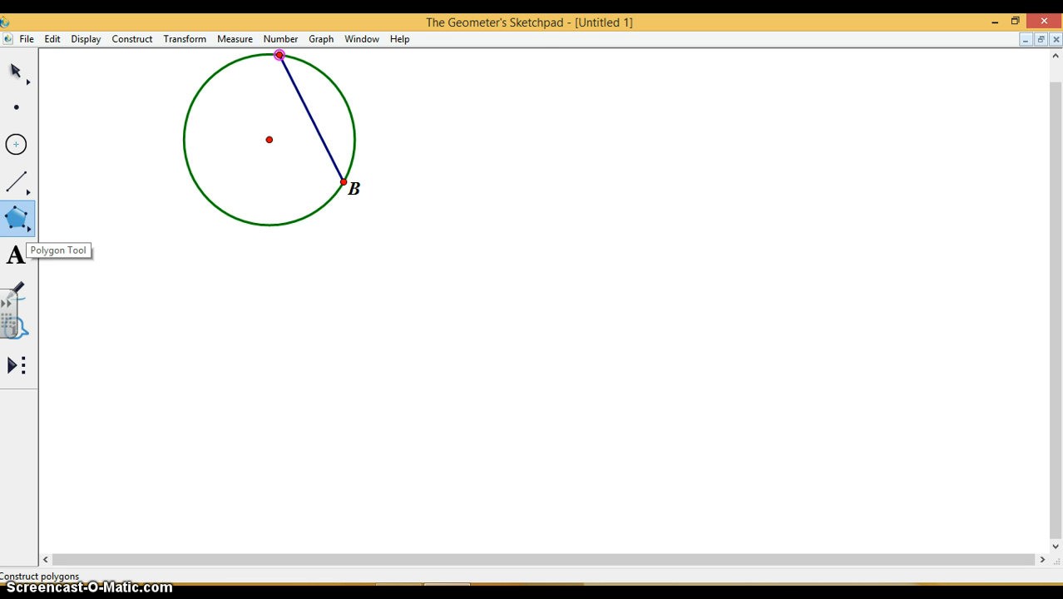
left_click(27, 226)
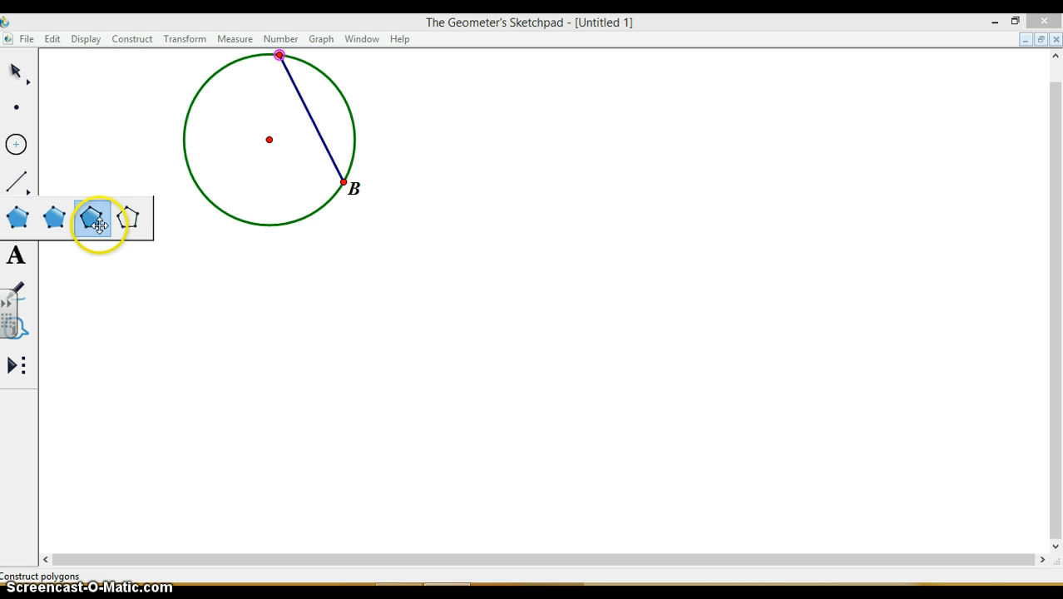
left_click(131, 218)
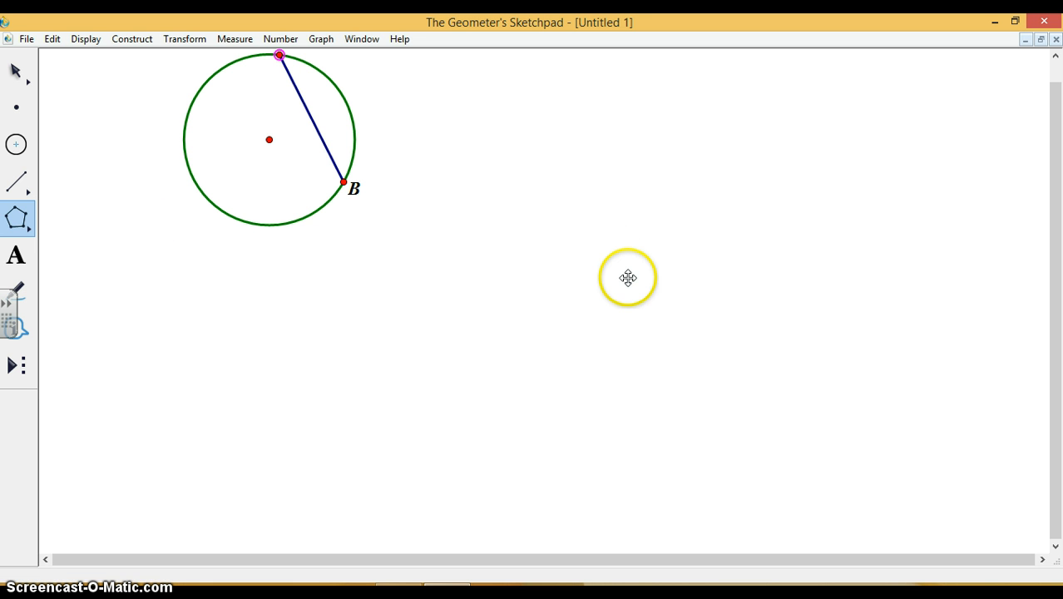
left_click(586, 223)
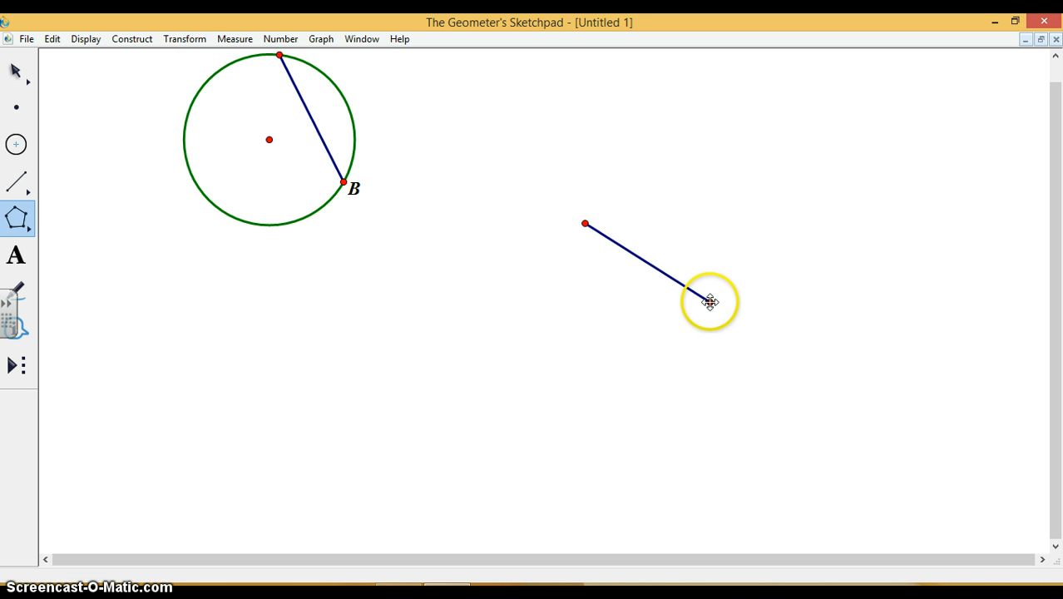
left_click(709, 302)
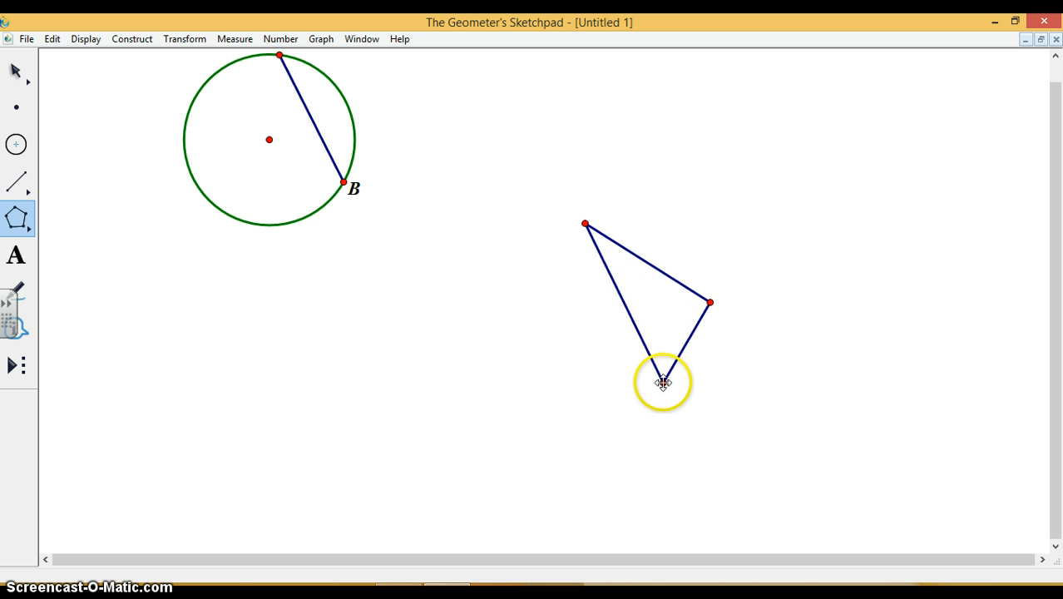
left_click(662, 383)
left_click(502, 267)
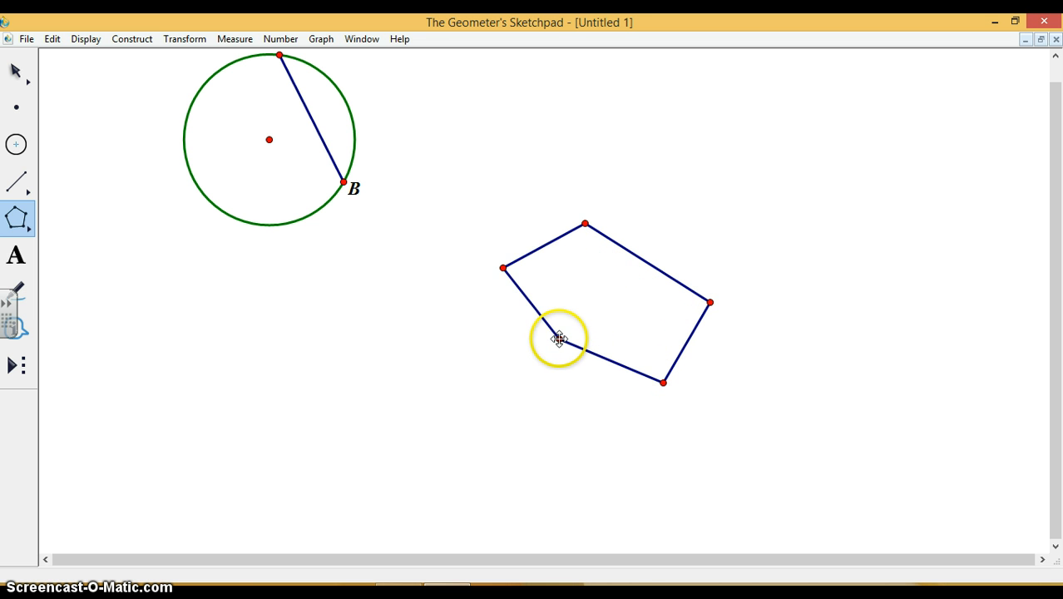
left_click(559, 338)
left_click(500, 260)
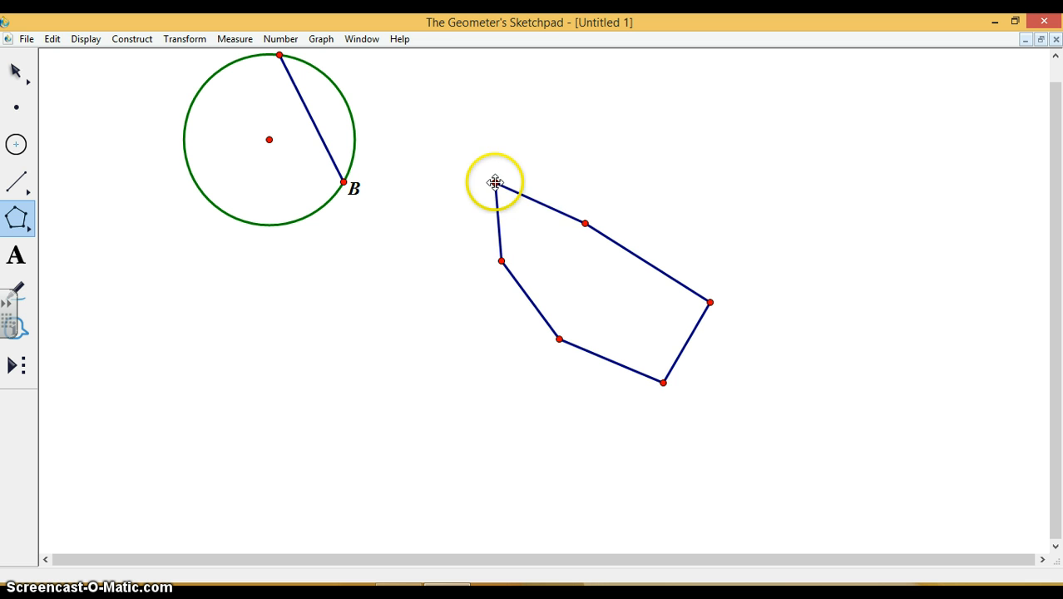
left_click(495, 182)
left_click(559, 166)
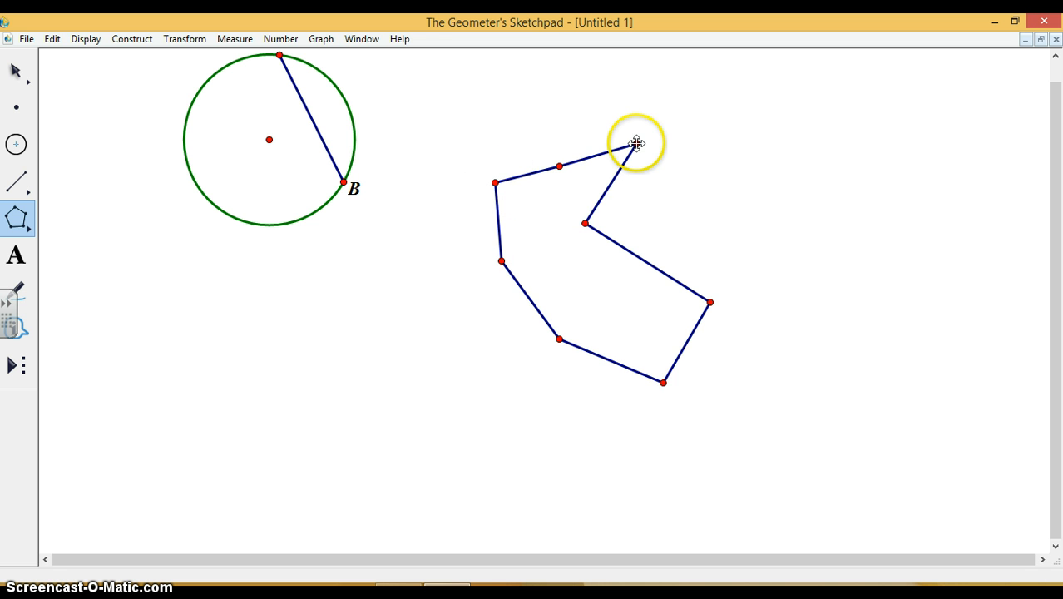
left_click(636, 143)
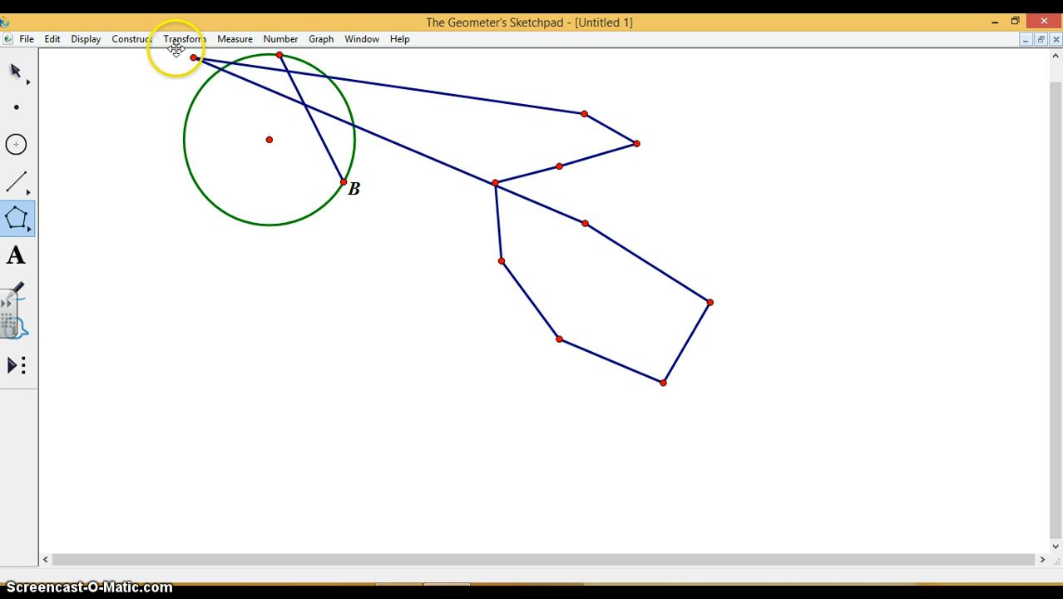
key("Escape")
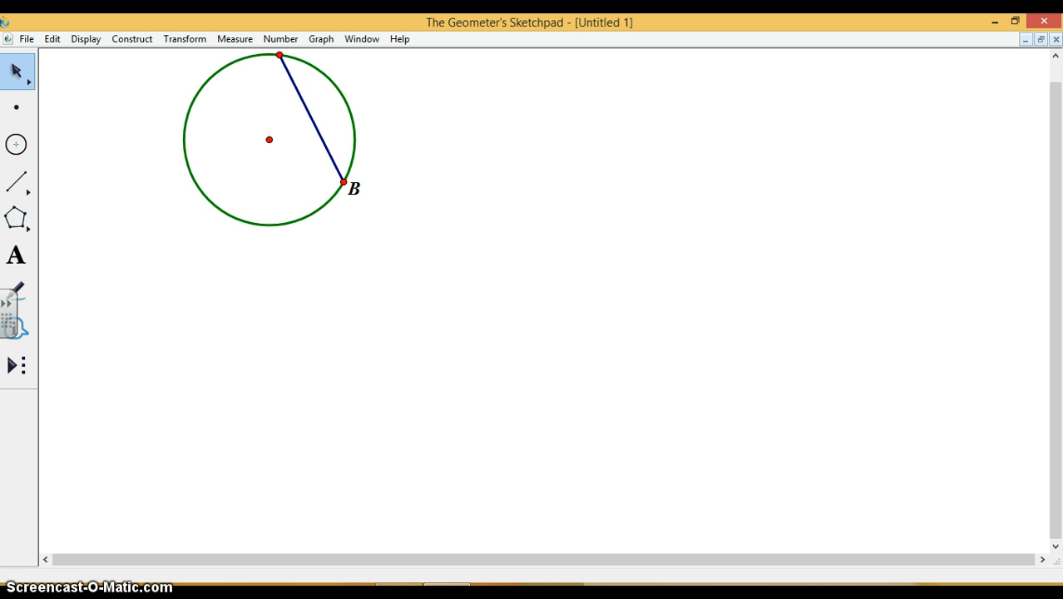
Move the circle with its chord down from the sketch's upper edge and construct the circle's interior.
left_click_drag(186, 123, 204, 200)
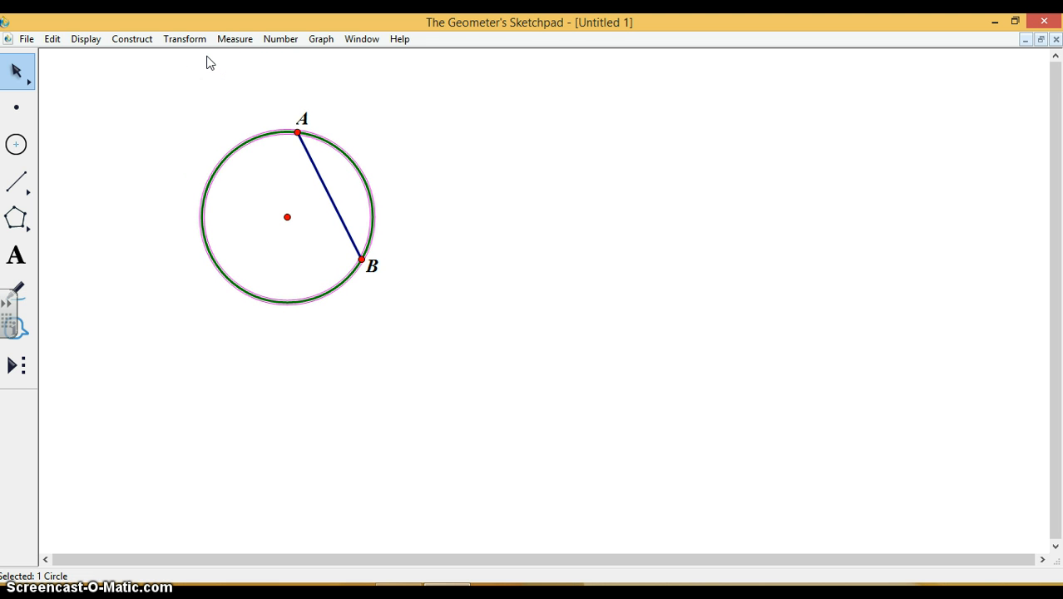
left_click(141, 45)
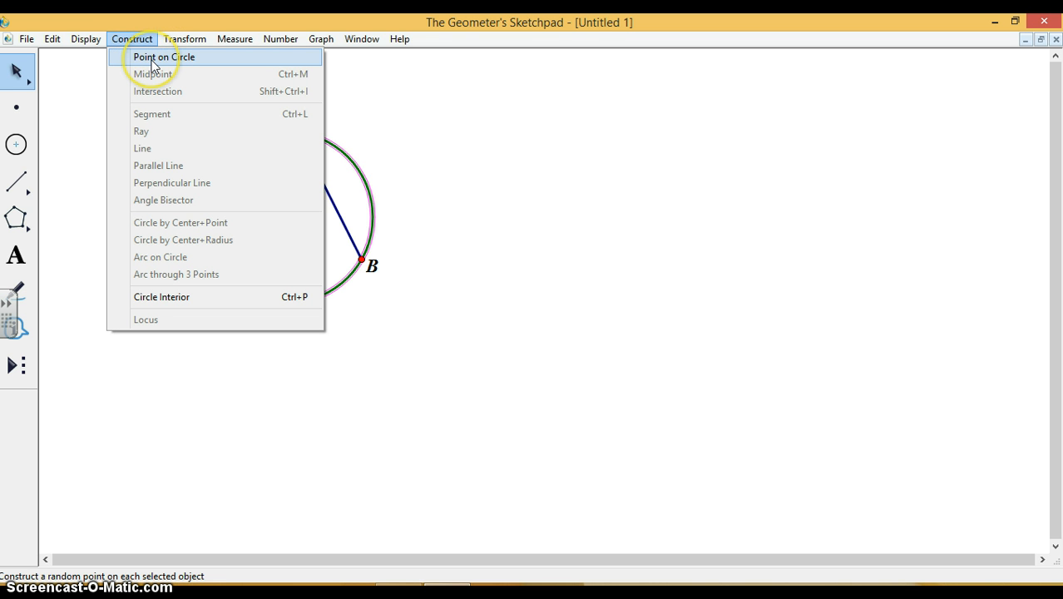
left_click(142, 297)
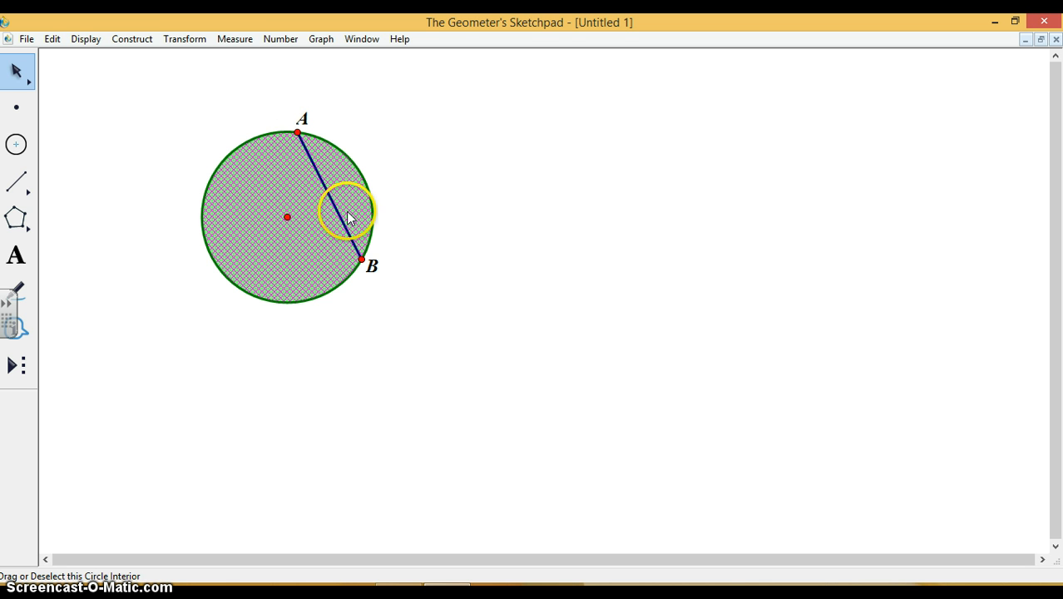
Undo the construction of the circle's interior.
left_click(133, 39)
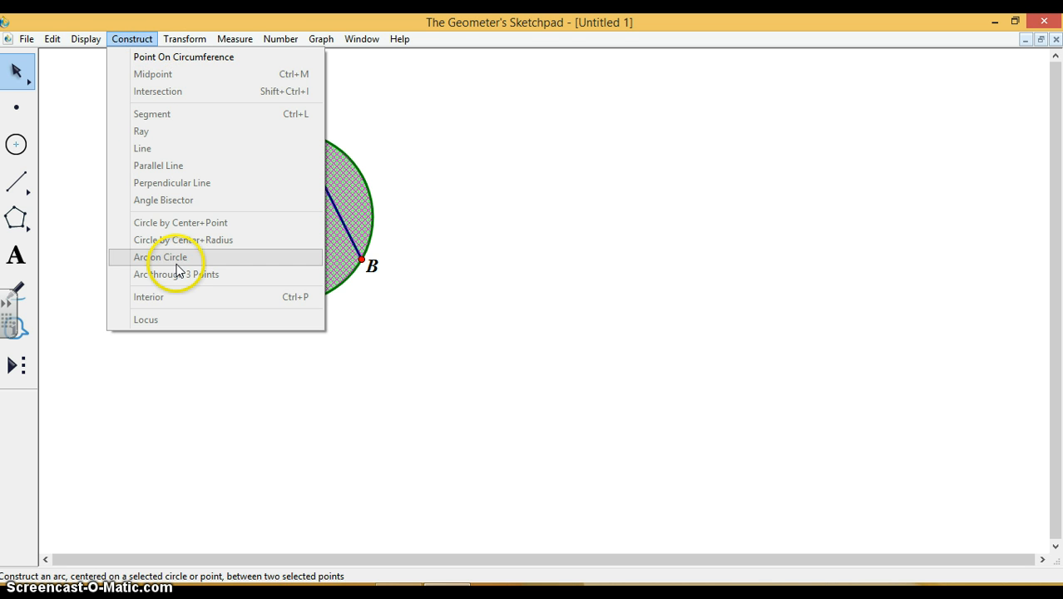
left_click(86, 40)
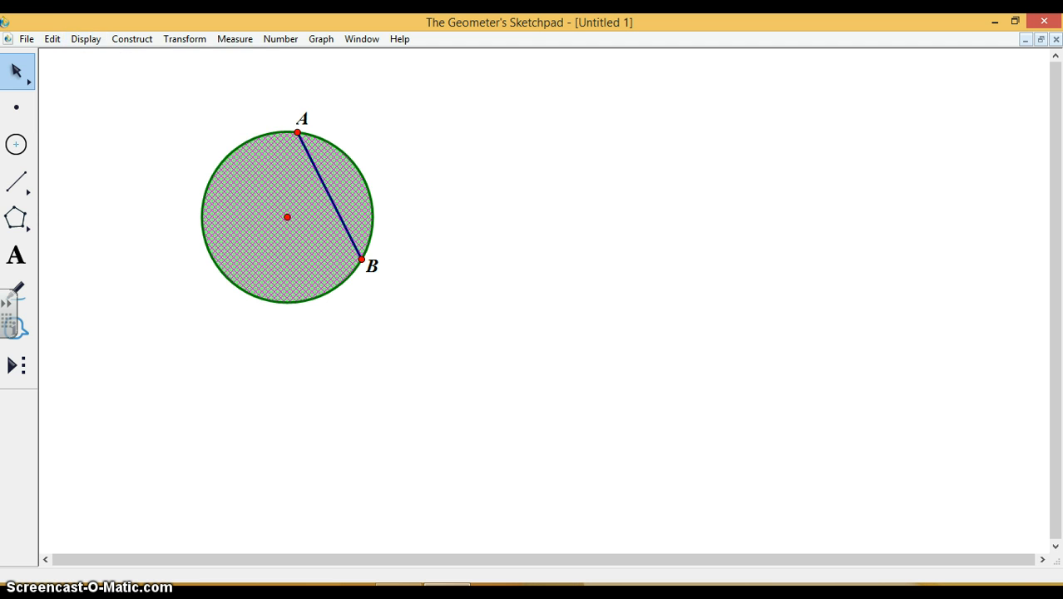
left_click(52, 39)
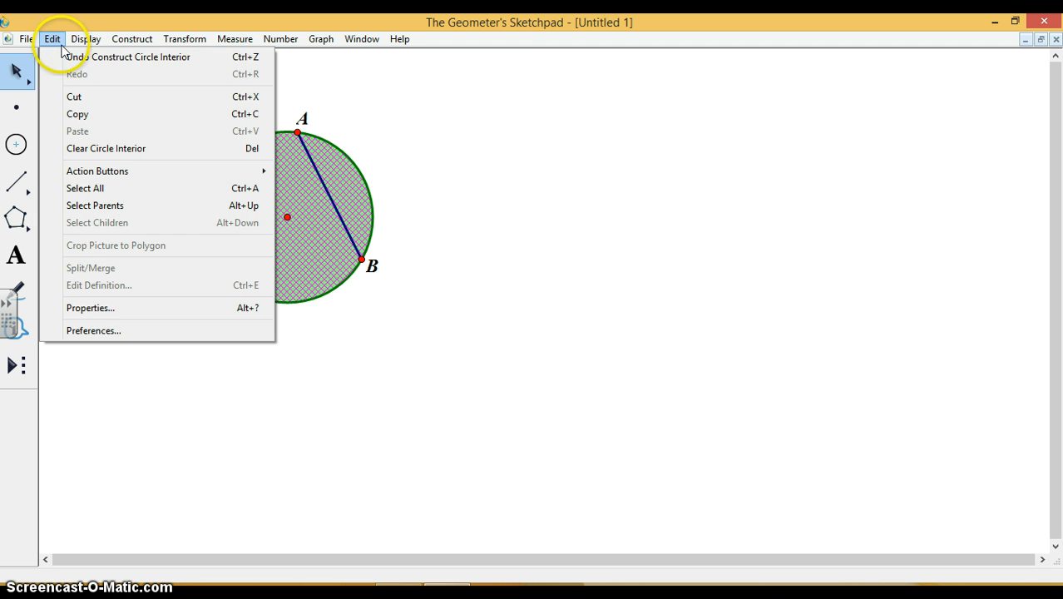
left_click(74, 57)
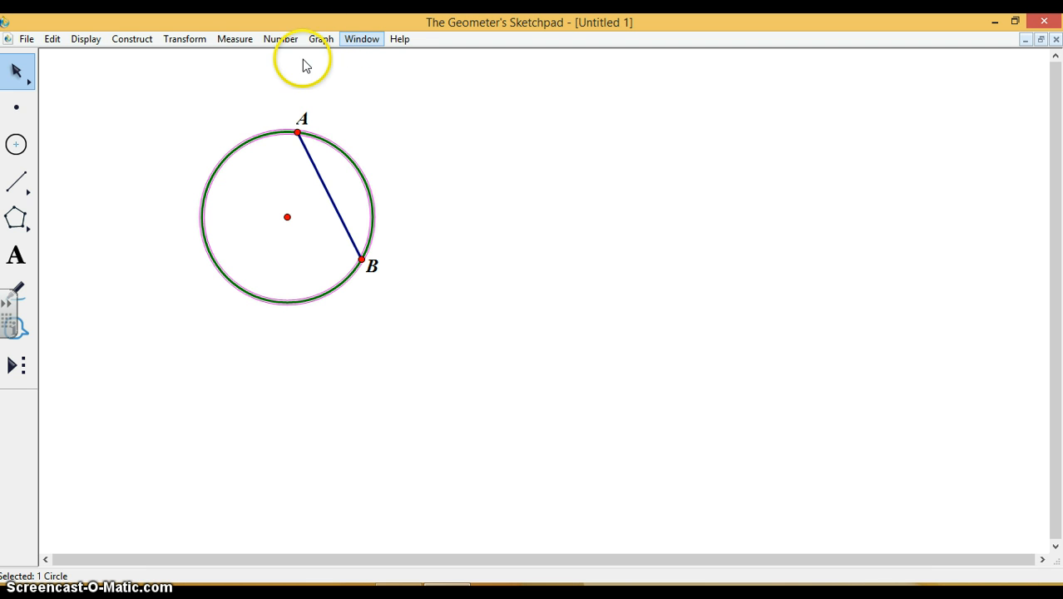
Measure the circle's equation and move the resulting label slightly inward, just above the circle.
left_click(233, 39)
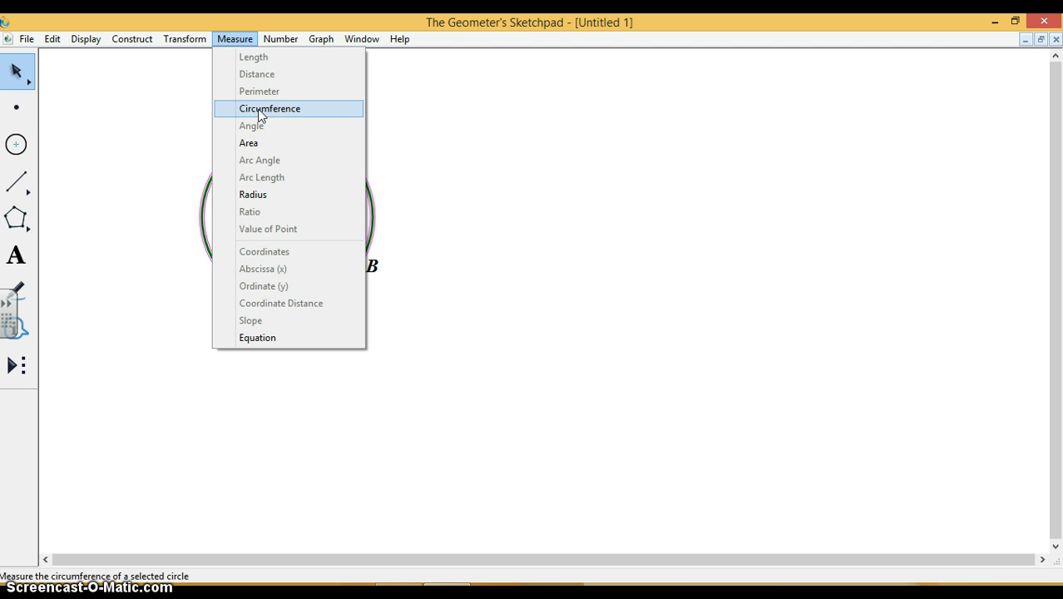
left_click(270, 338)
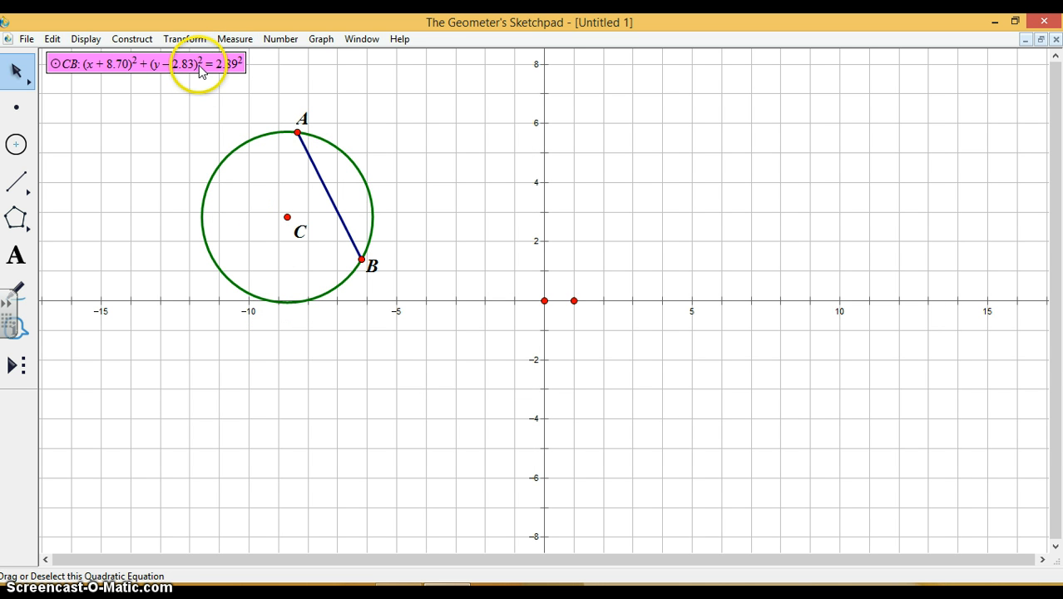
left_click_drag(199, 70, 228, 90)
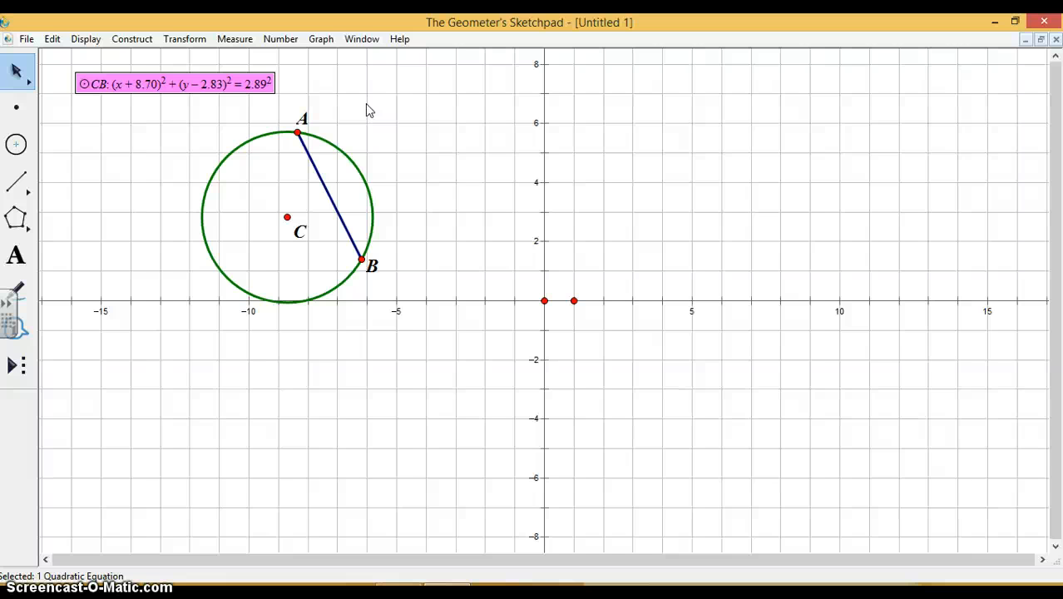
Draw a freehand Marker line sloping down from about (1, 6) to (12, −4), and stretch its frame's upper-left corner across the y-axis.
left_click(19, 298)
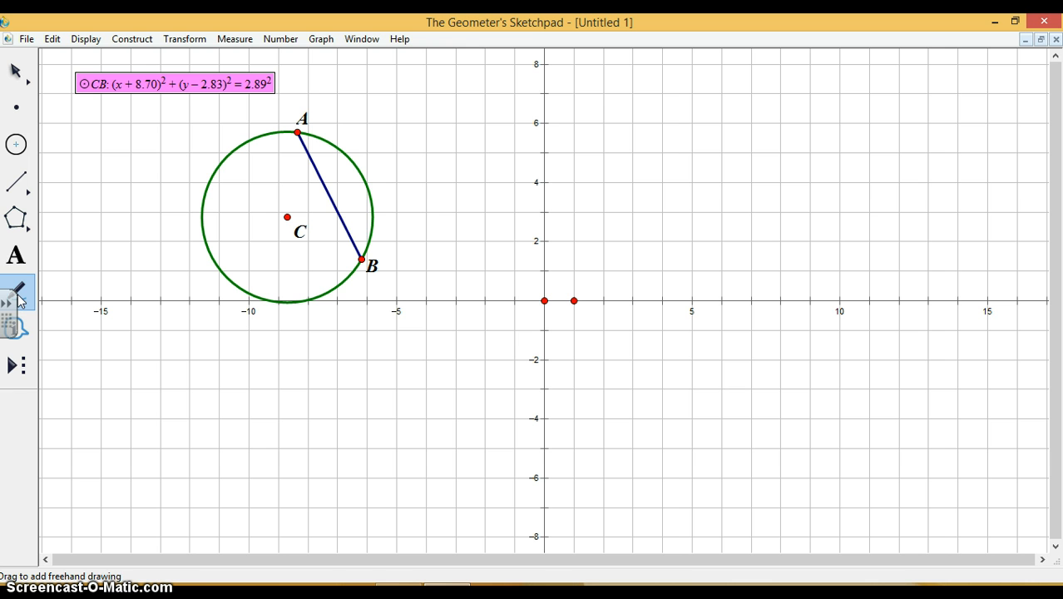
mouse_move(571, 122)
left_mouse_down()
mouse_move(718, 252)
mouse_move(758, 302)
mouse_move(780, 308)
mouse_move(898, 416)
left_mouse_up()
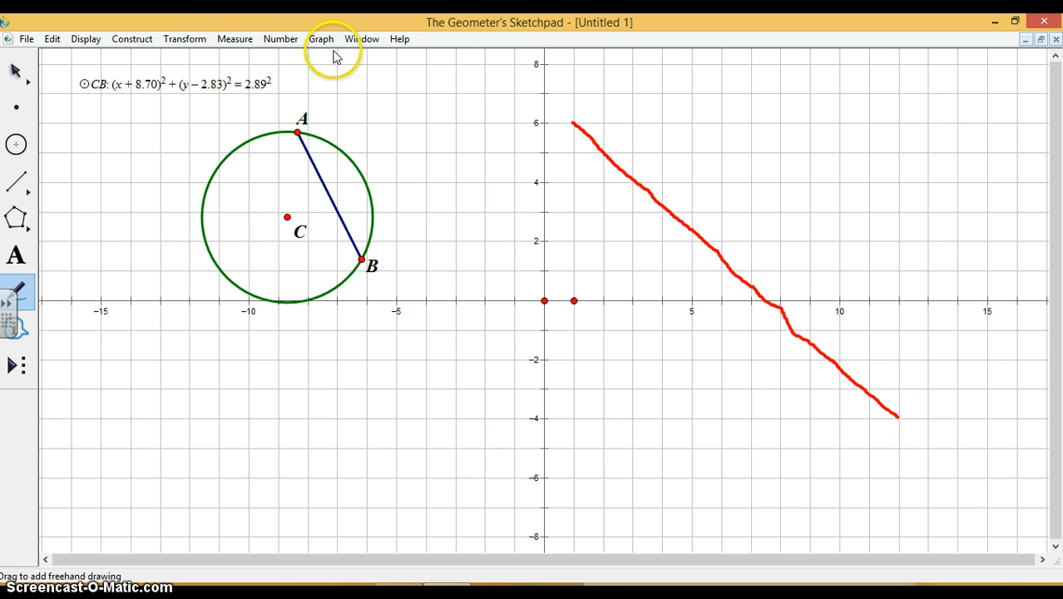
key("Escape")
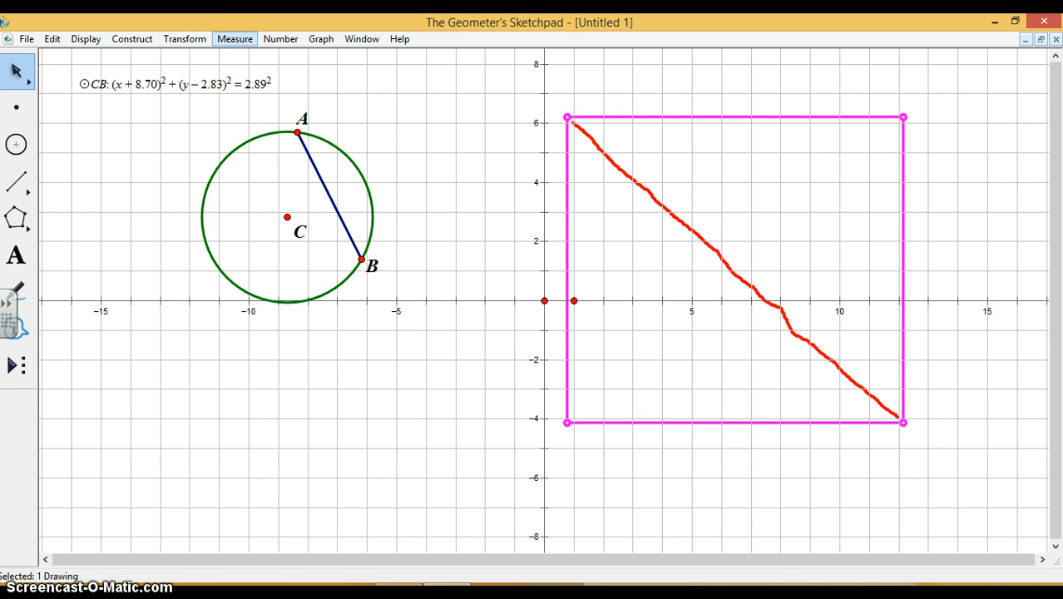
left_click_drag(567, 118, 504, 80)
left_click_drag(501, 81, 501, 82)
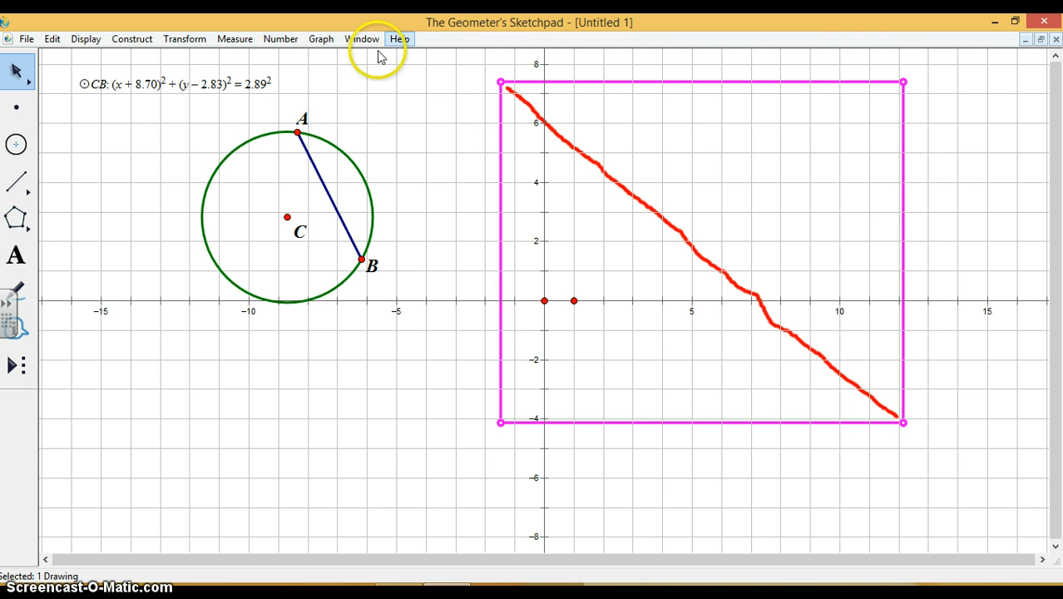
left_click(227, 43)
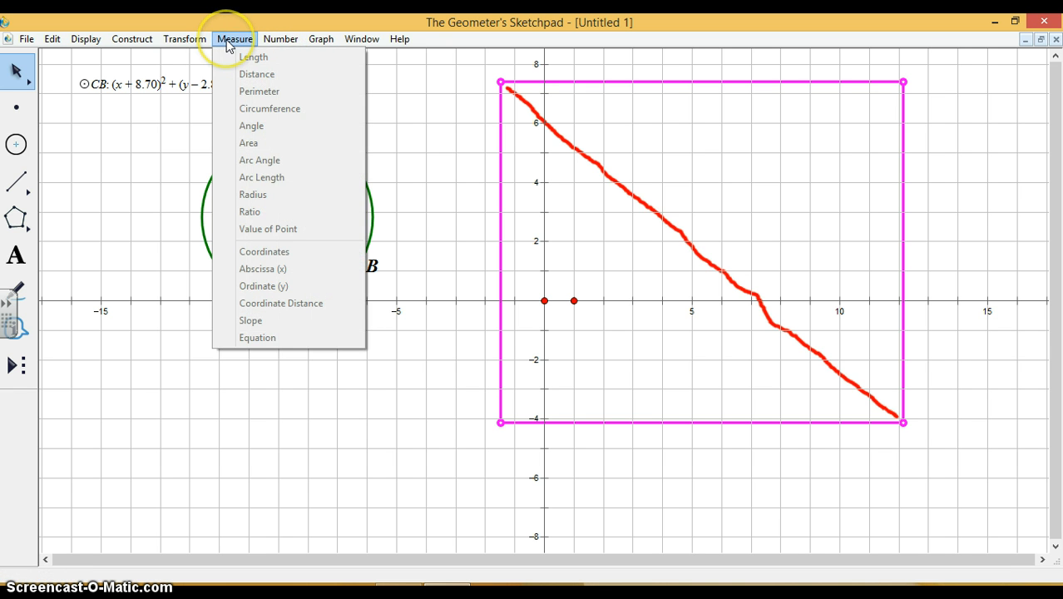
left_click(184, 43)
left_click(185, 41)
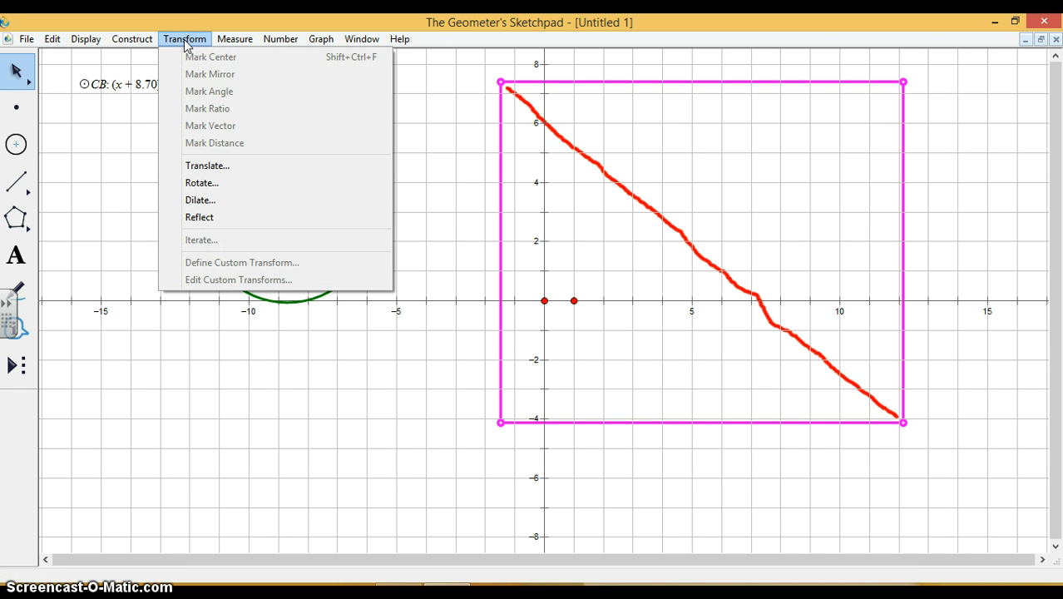
left_click(320, 29)
Examine the functions and constants offered for a new calculation without creating one.
left_click(281, 40)
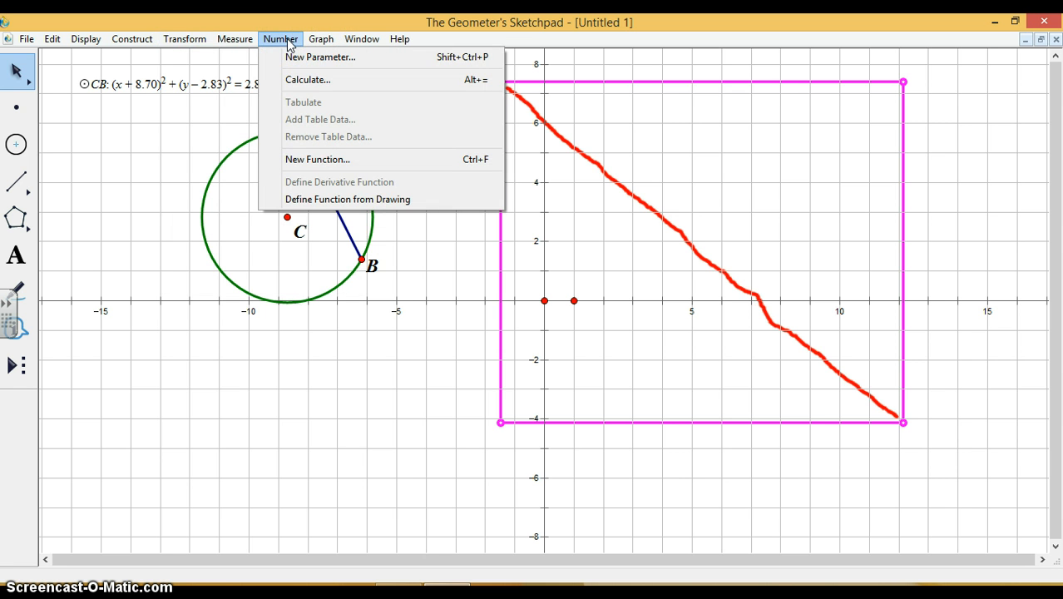
left_click(316, 80)
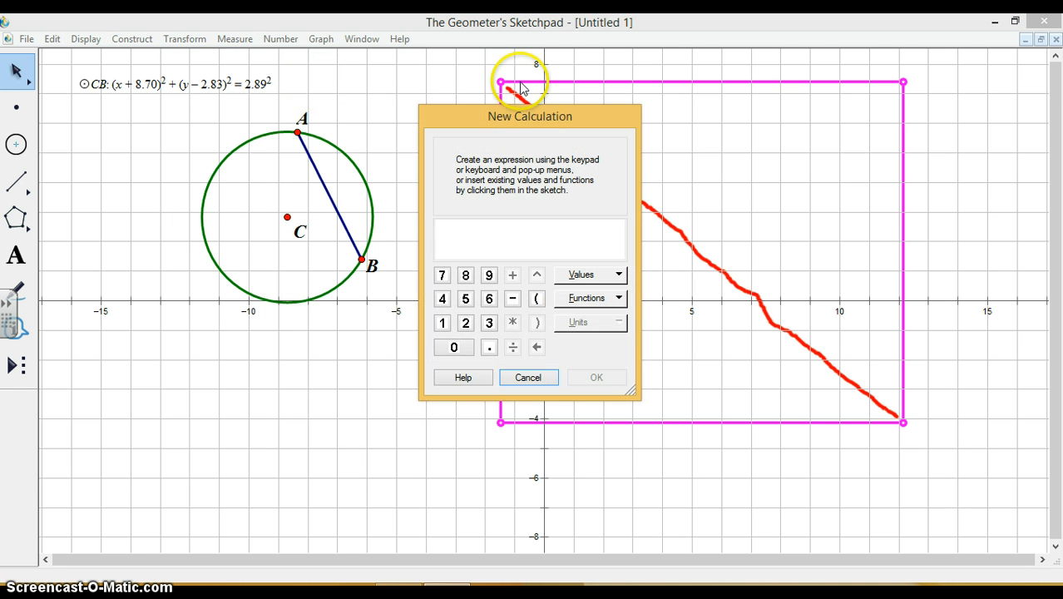
left_click_drag(525, 123, 381, 108)
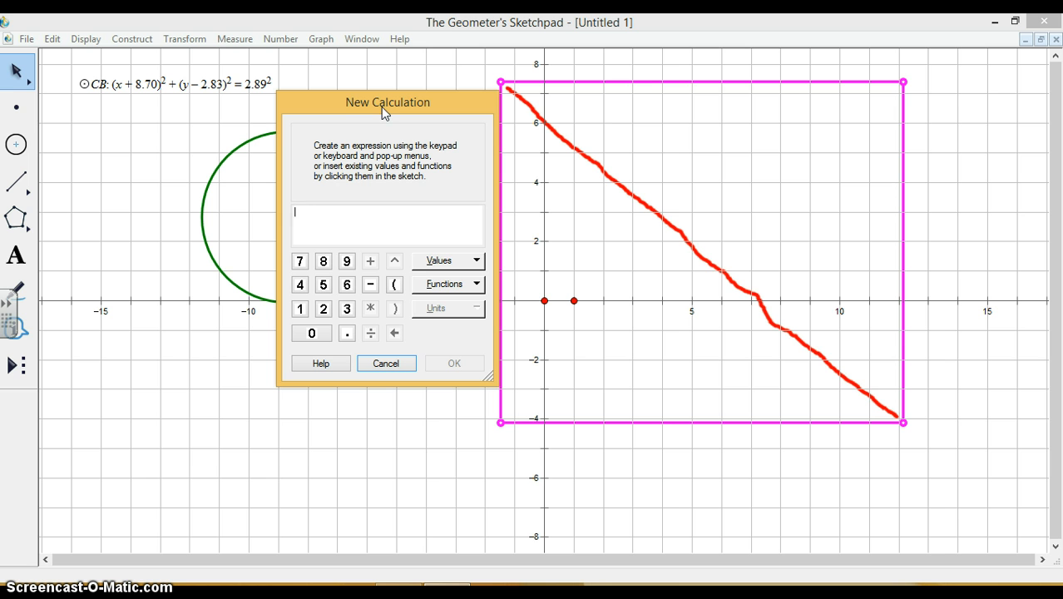
left_click(471, 288)
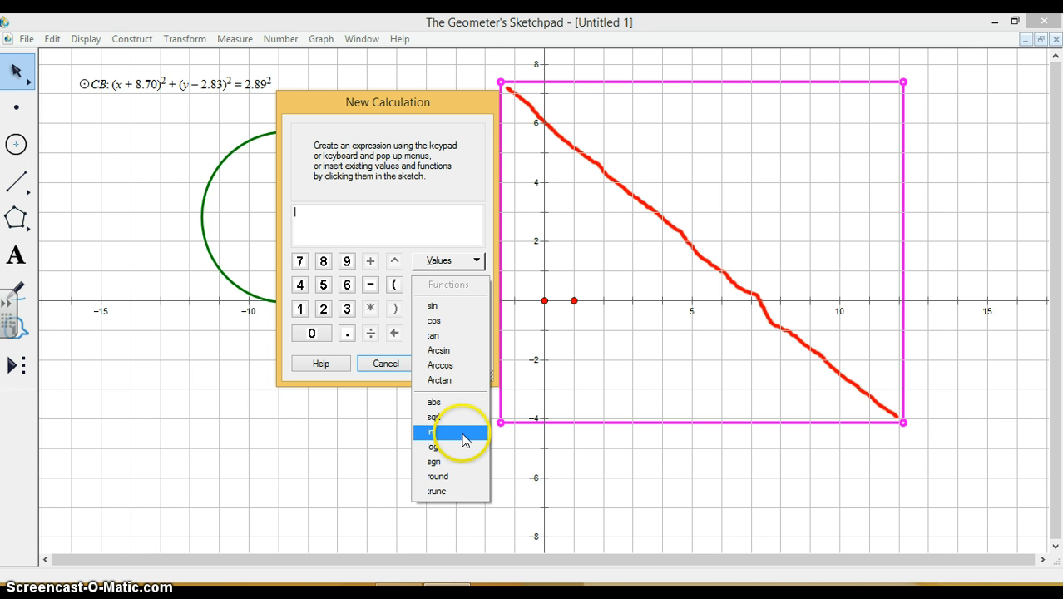
left_click(477, 261)
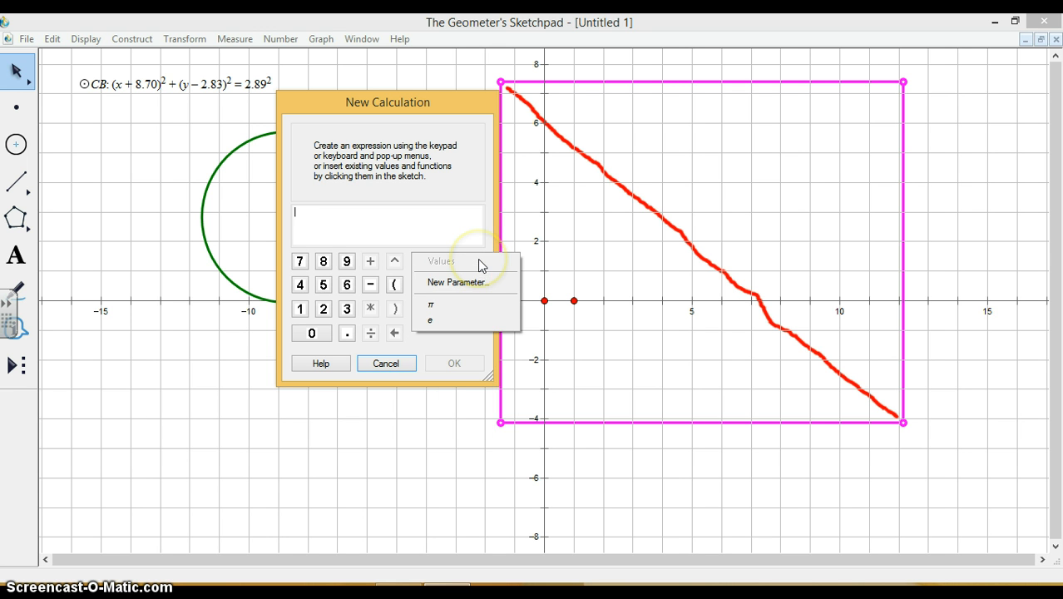
left_click(439, 323)
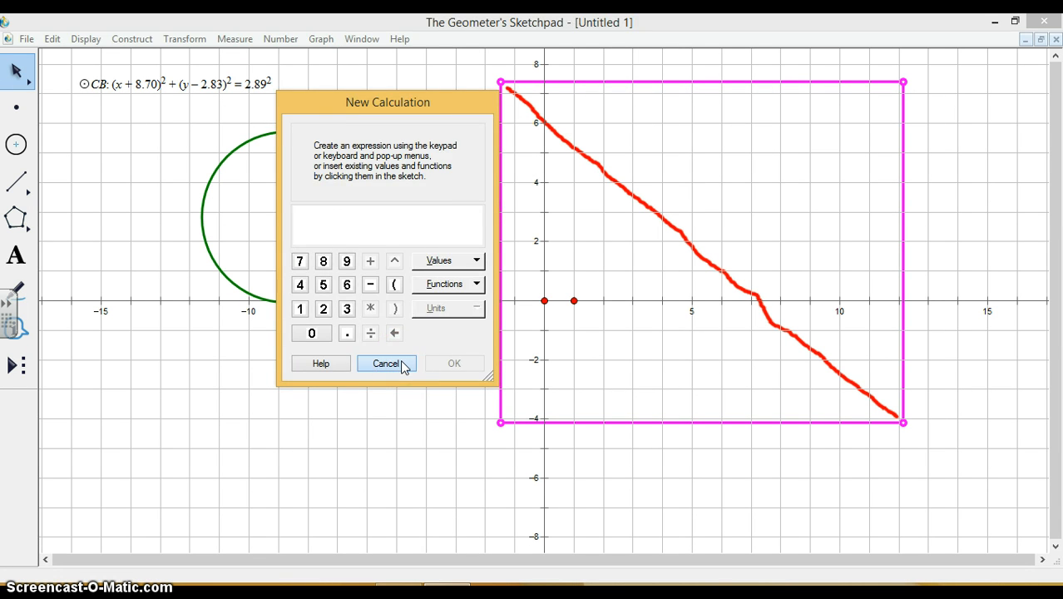
left_click(404, 366)
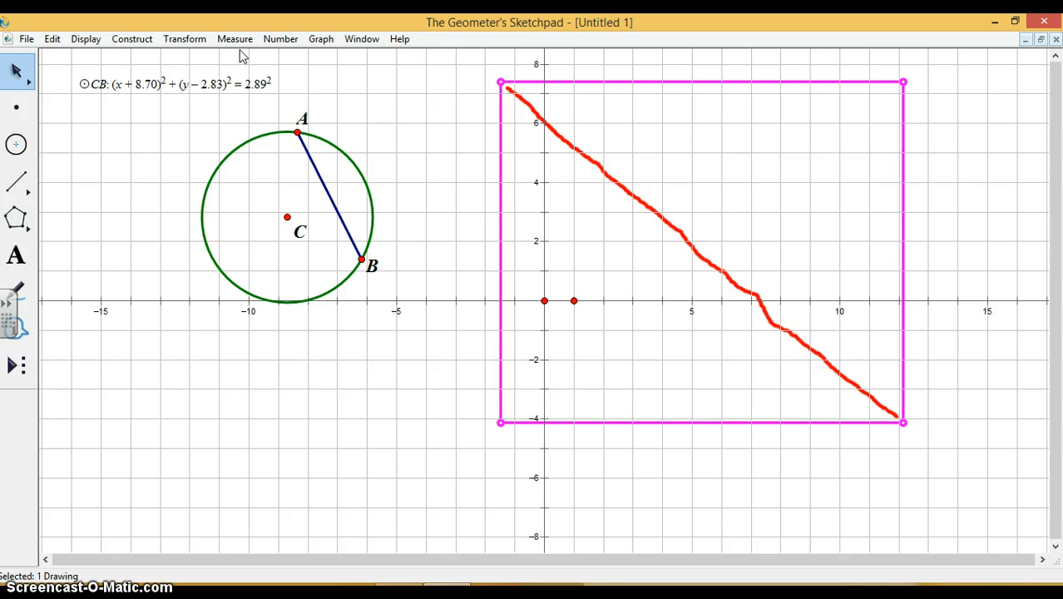
Choose the Segment Straightedge tool and start a new blank sketch.
left_click(27, 196)
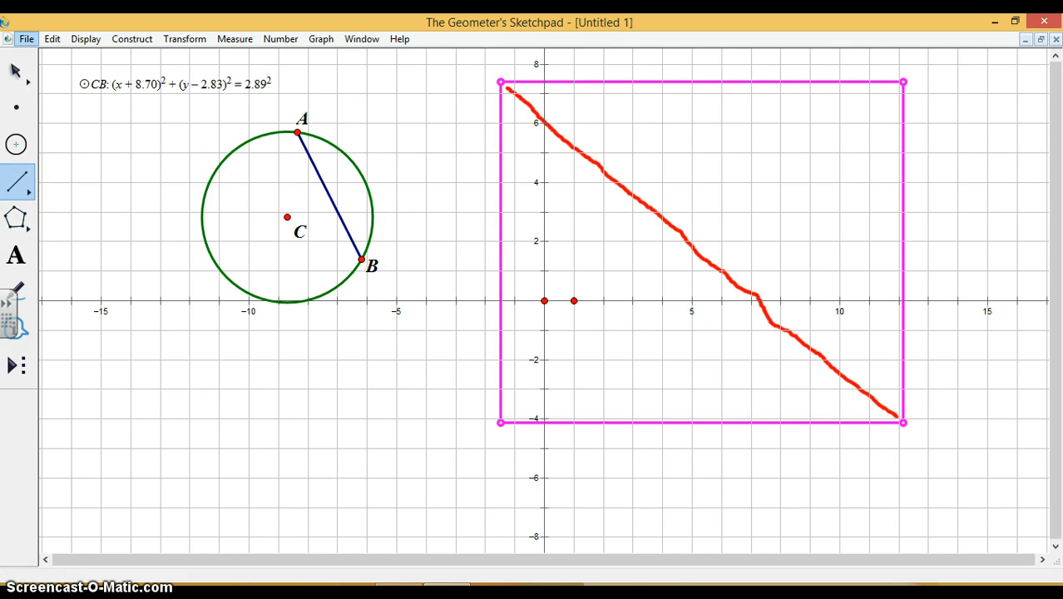
left_click(27, 39)
left_click(65, 57)
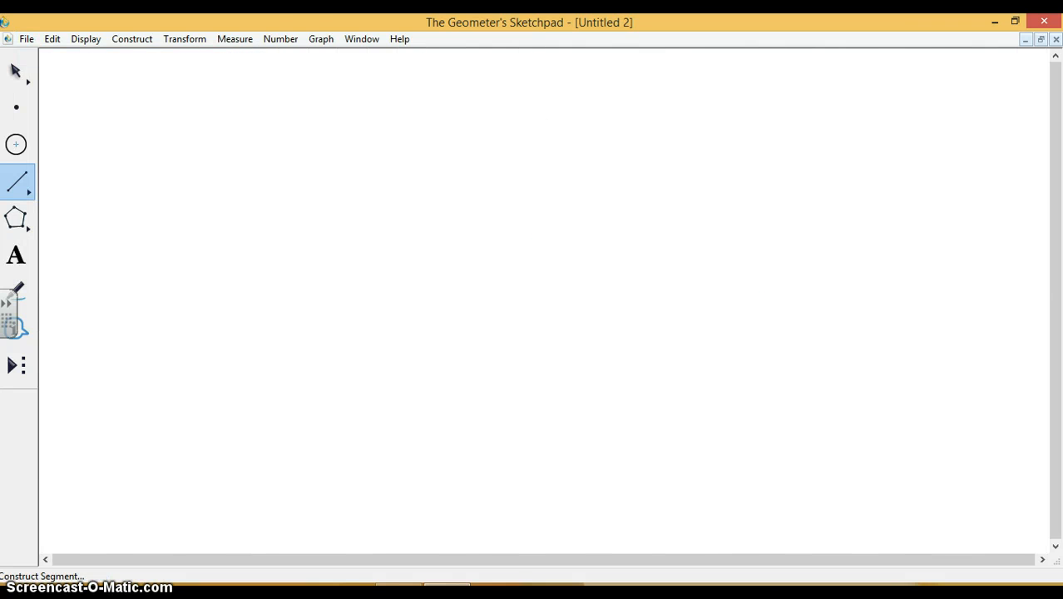
Define a coordinate system in the blank sketch.
left_click(288, 38)
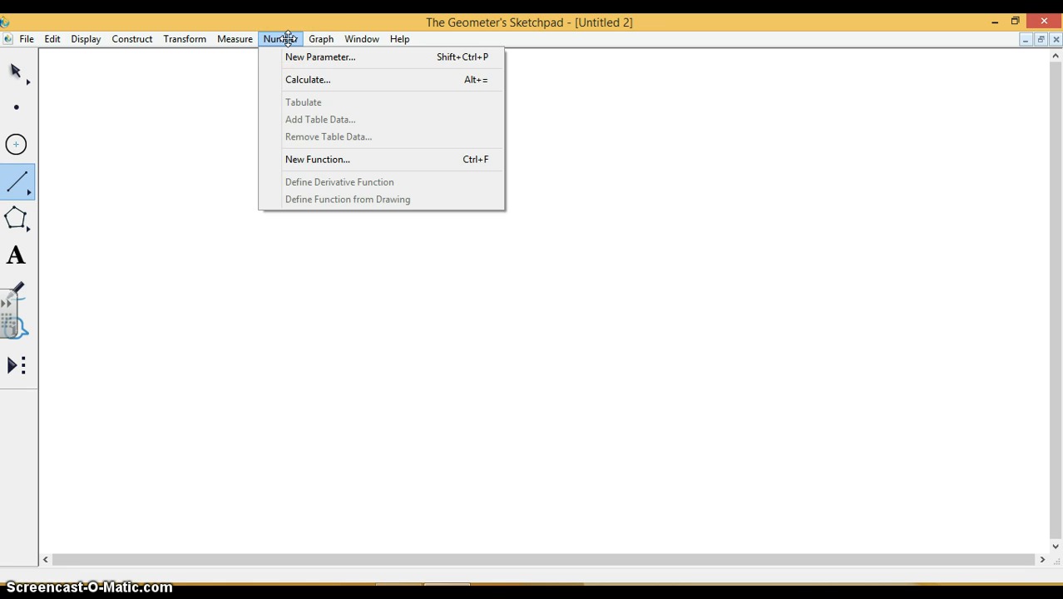
left_click(320, 38)
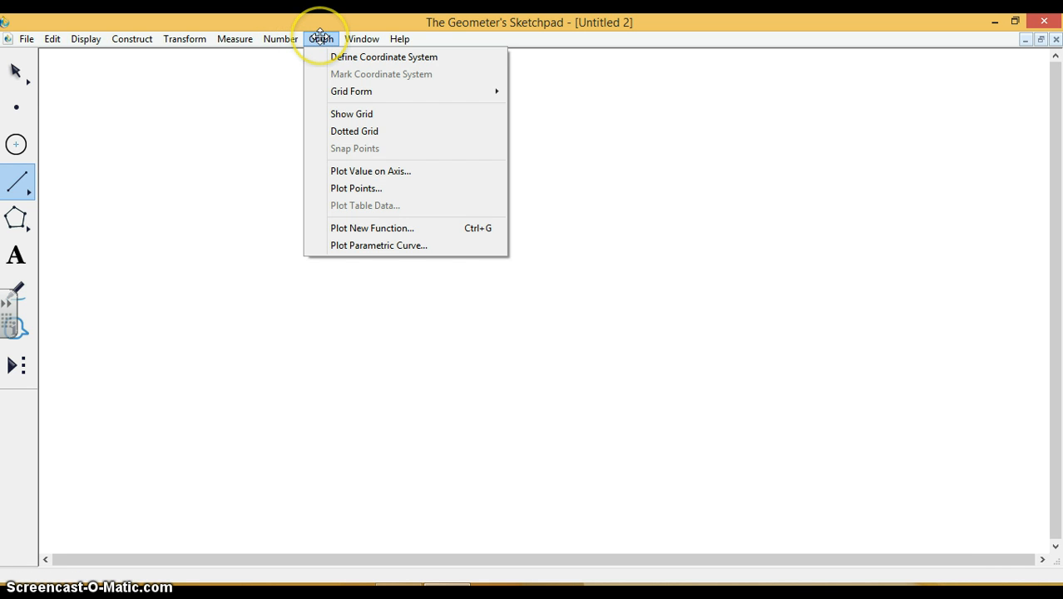
left_click(383, 54)
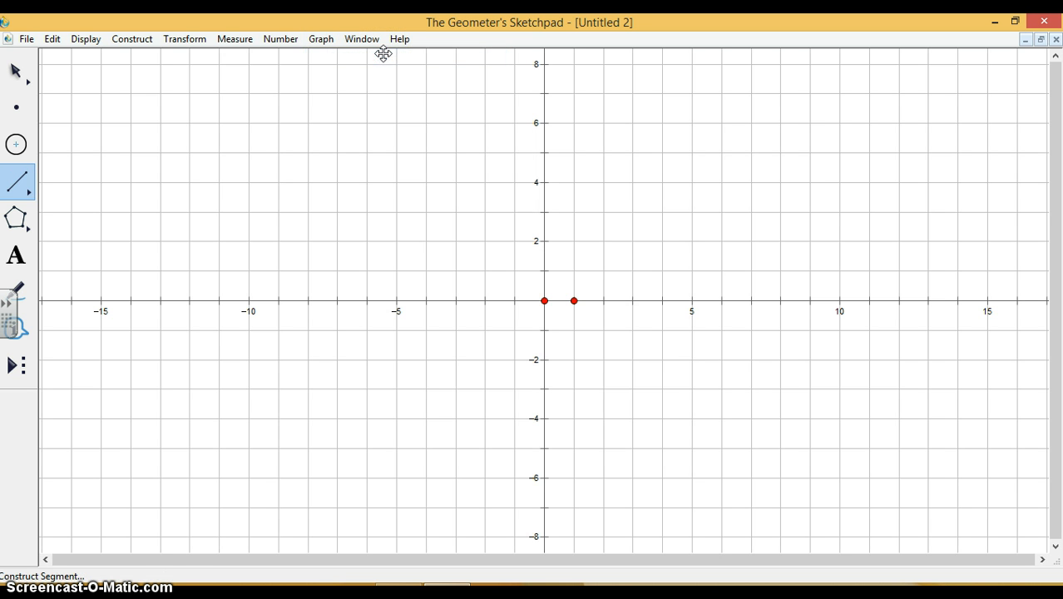
View the options of the unit point on the x-axis and undo the coordinate system.
right_click(575, 300)
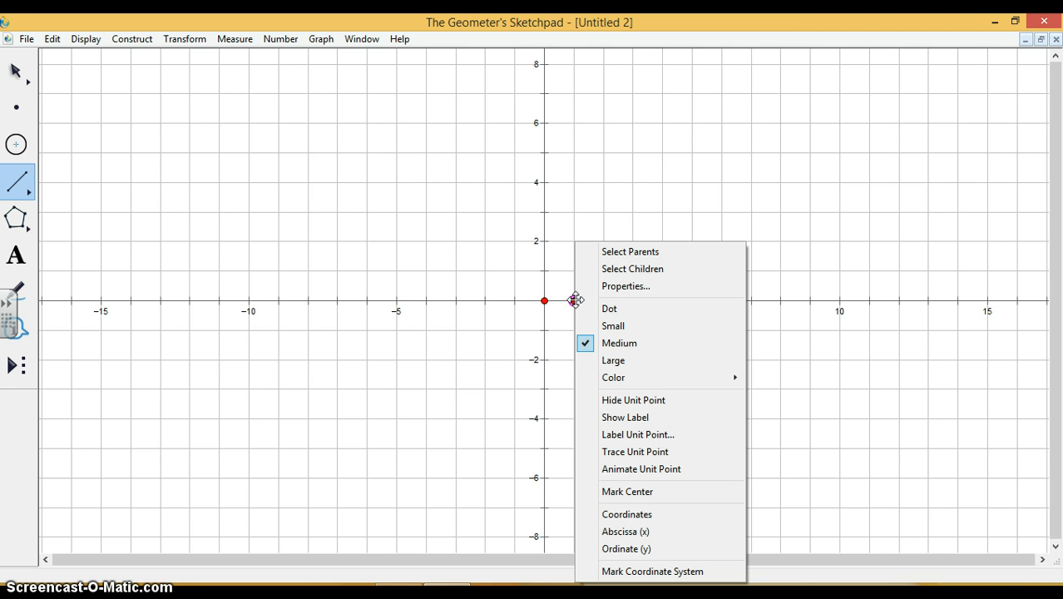
left_click(568, 302)
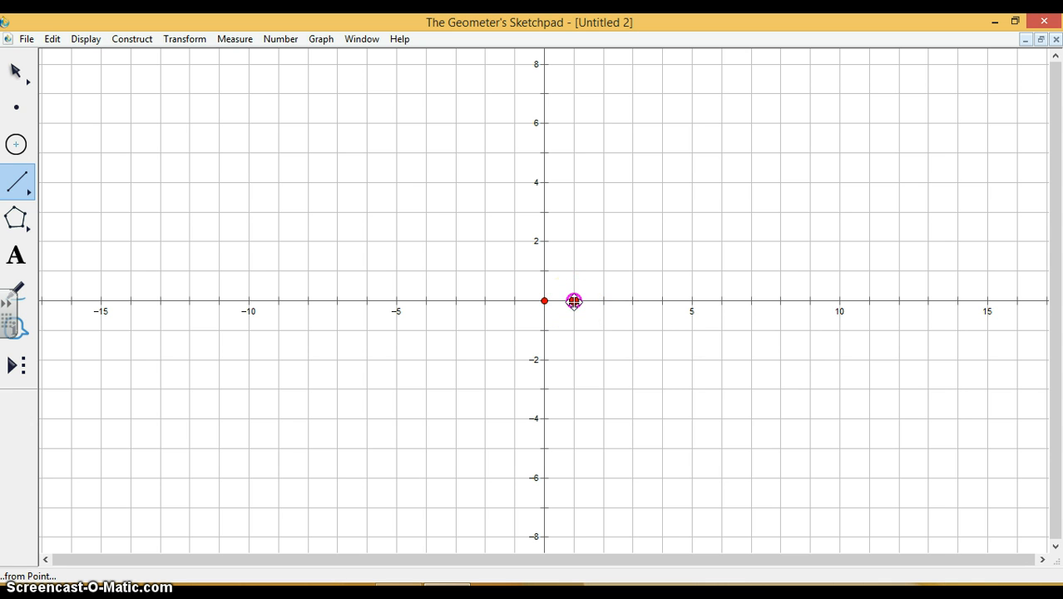
right_click(574, 301)
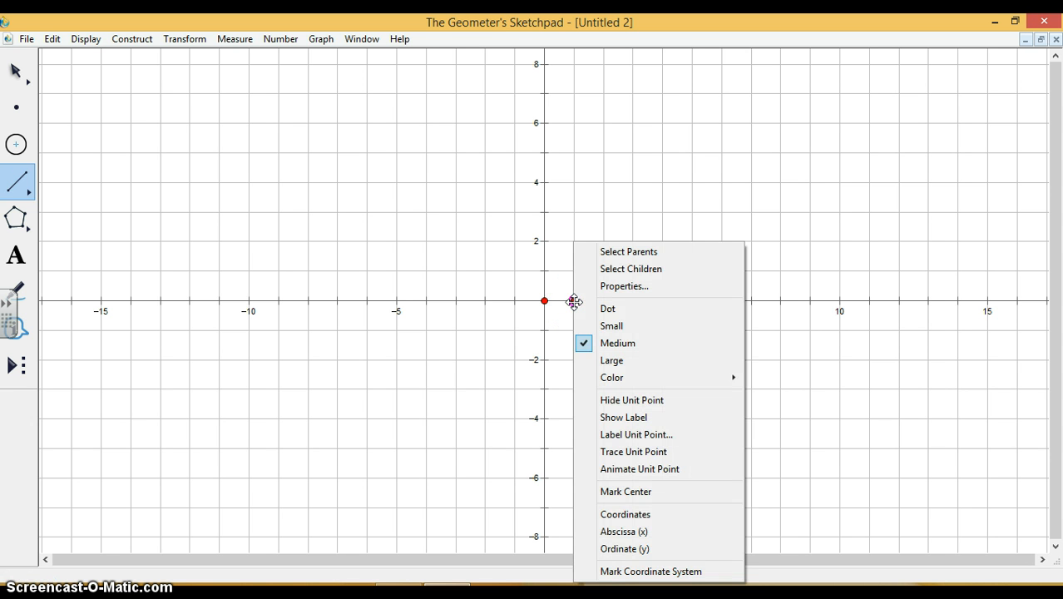
left_click(562, 285)
key("ctrl+z")
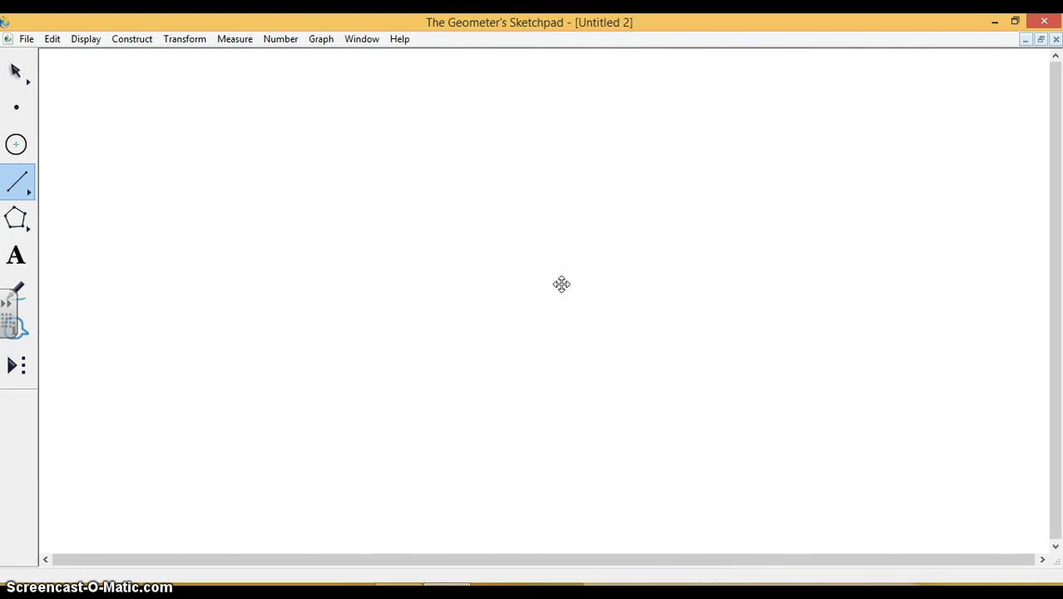
Display a rectangular grid in the blank sketch.
left_click(316, 40)
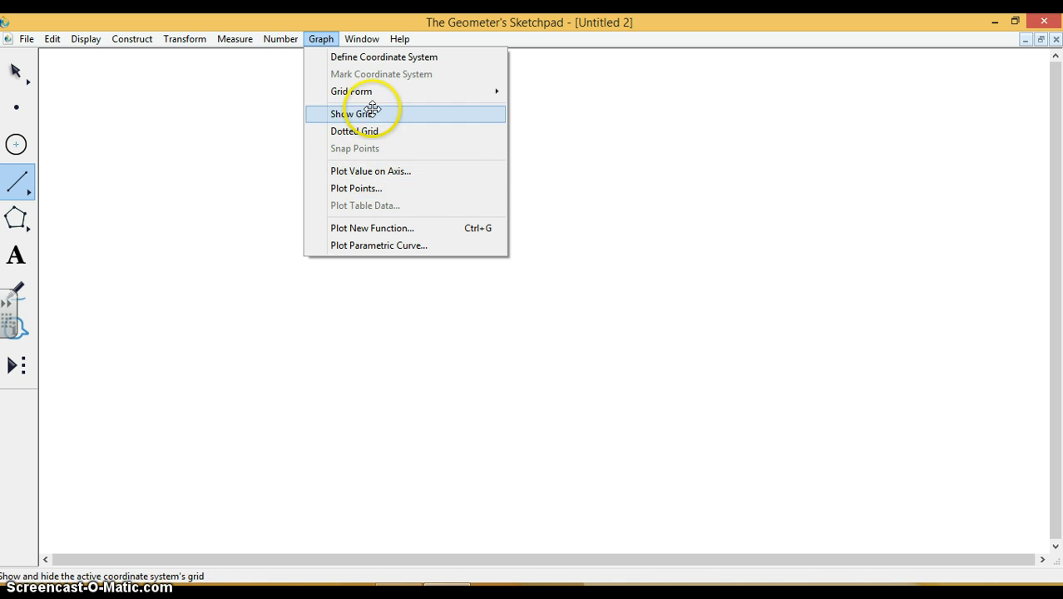
mouse_move(380, 89)
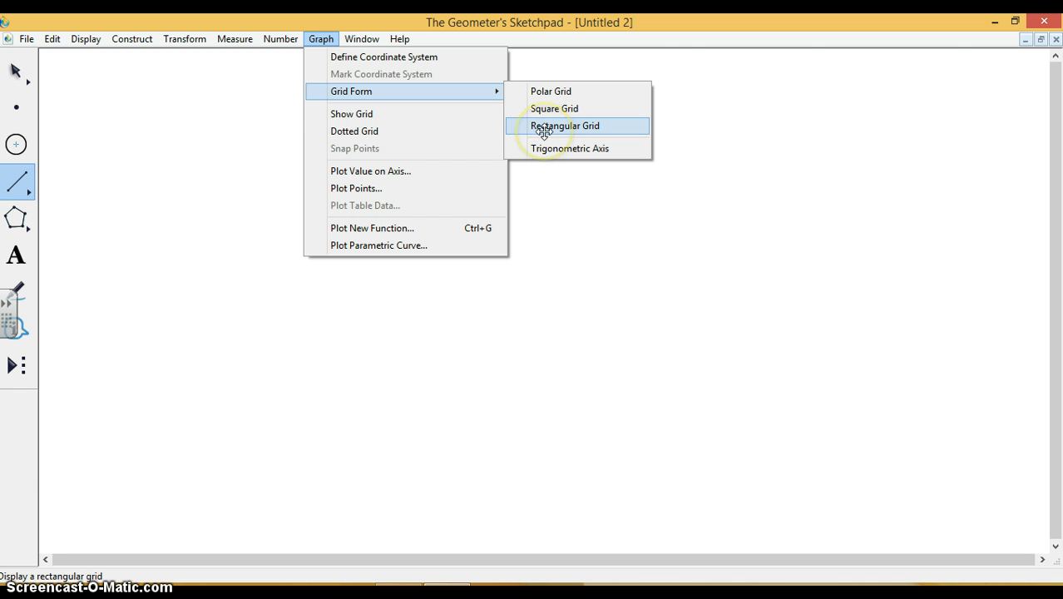
left_click(543, 129)
left_click(561, 343)
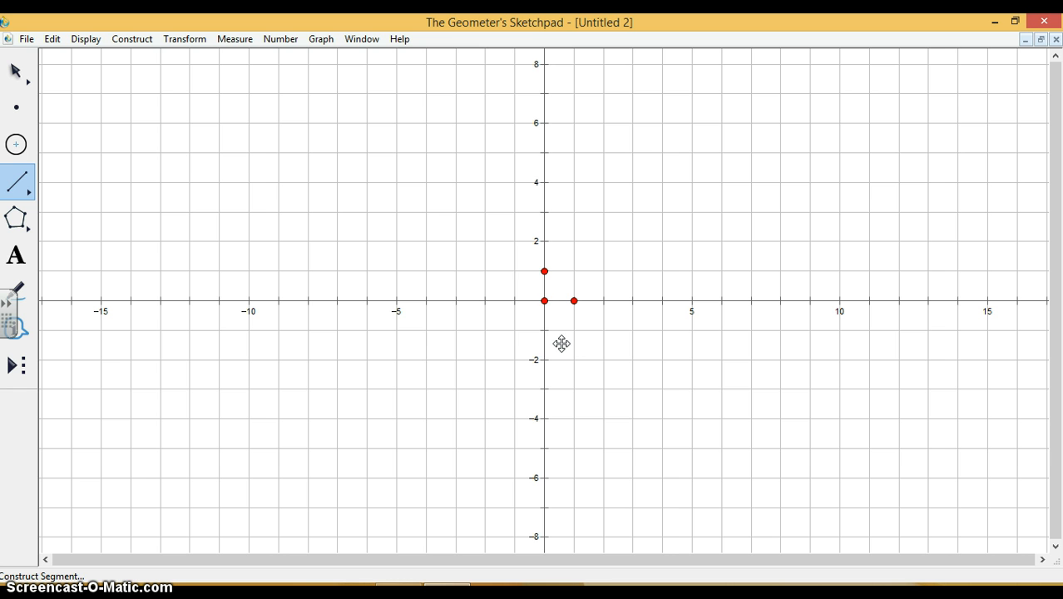
left_click(543, 271)
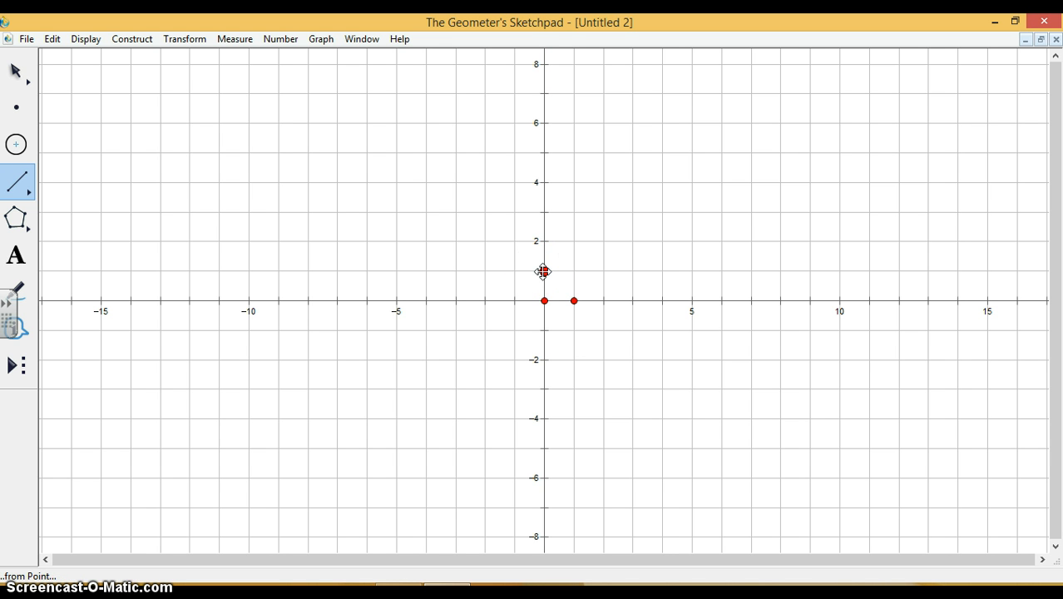
right_click(542, 271)
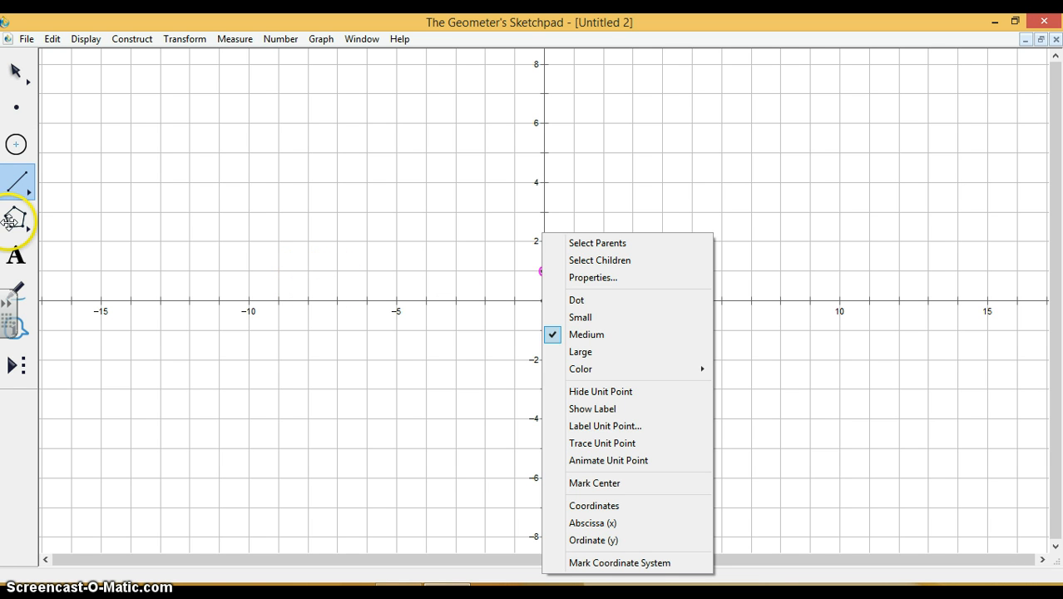
left_click(351, 193)
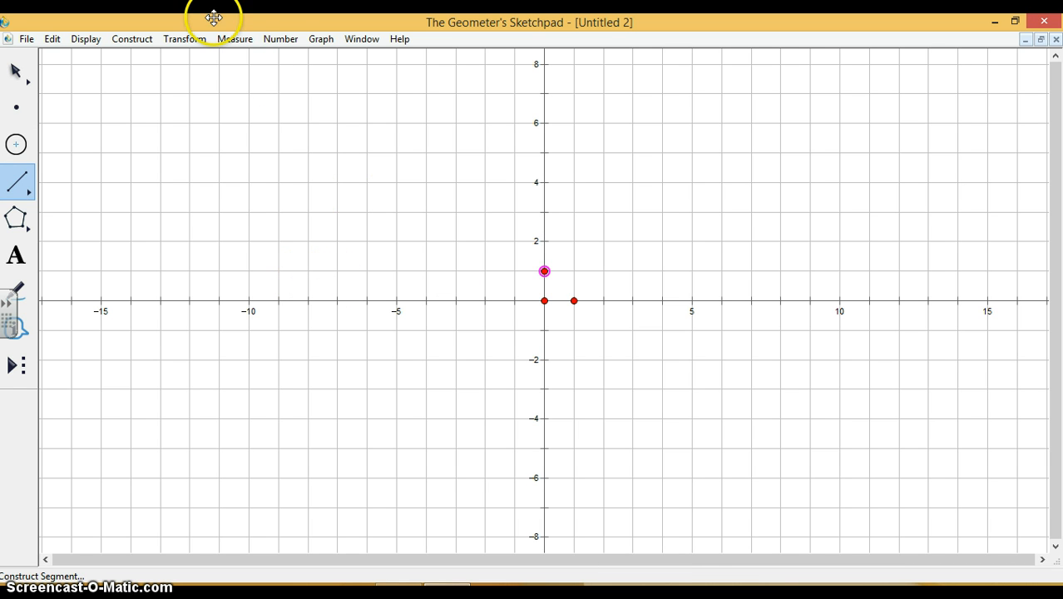
Plot the new function 3x * x + 2 on the grid, using f(x) notation.
left_click(280, 39)
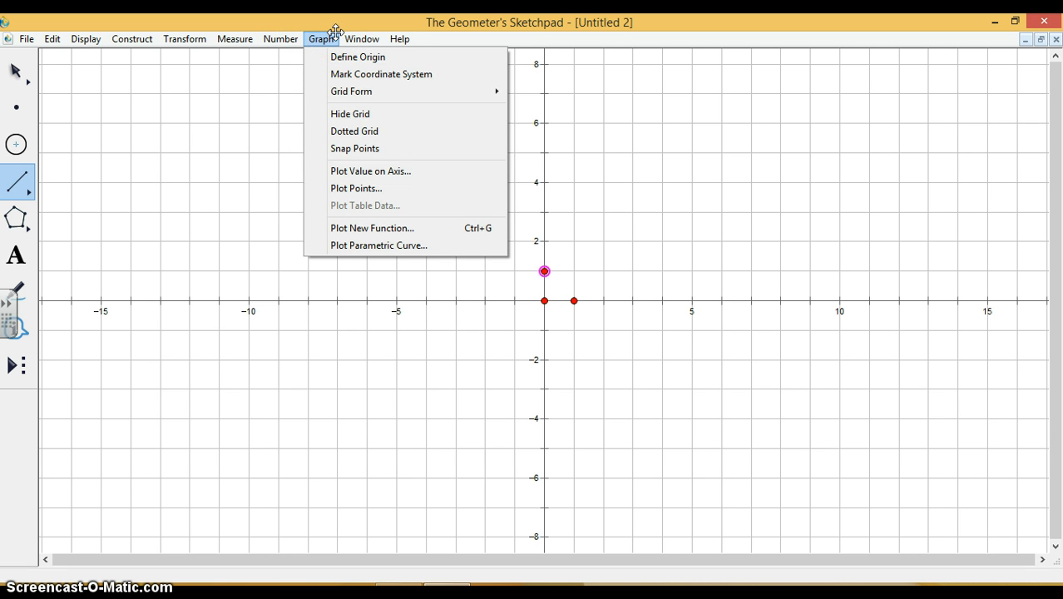
left_click(353, 228)
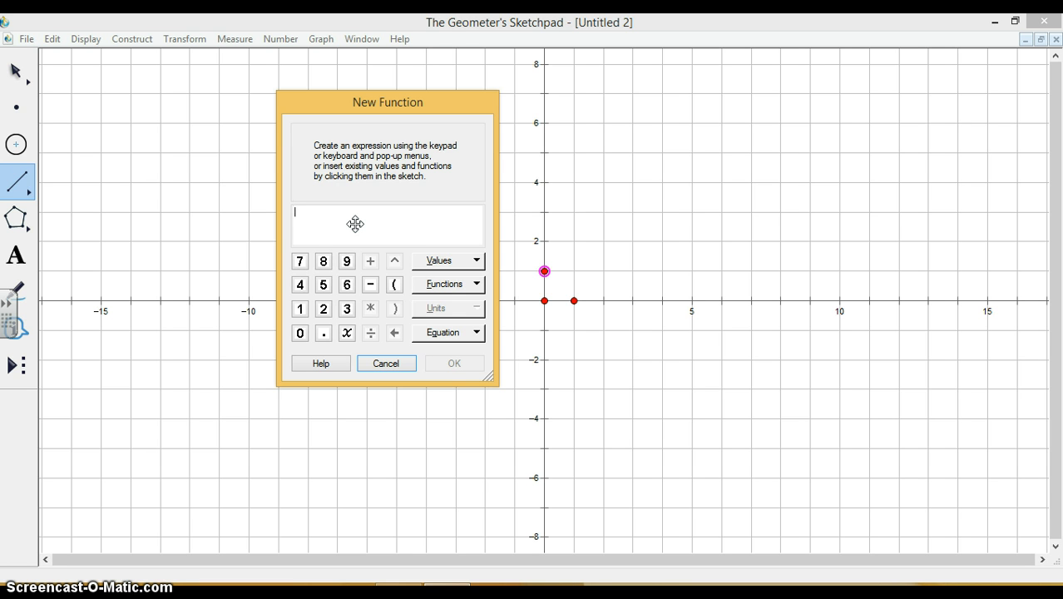
left_click(361, 236)
left_click(475, 329)
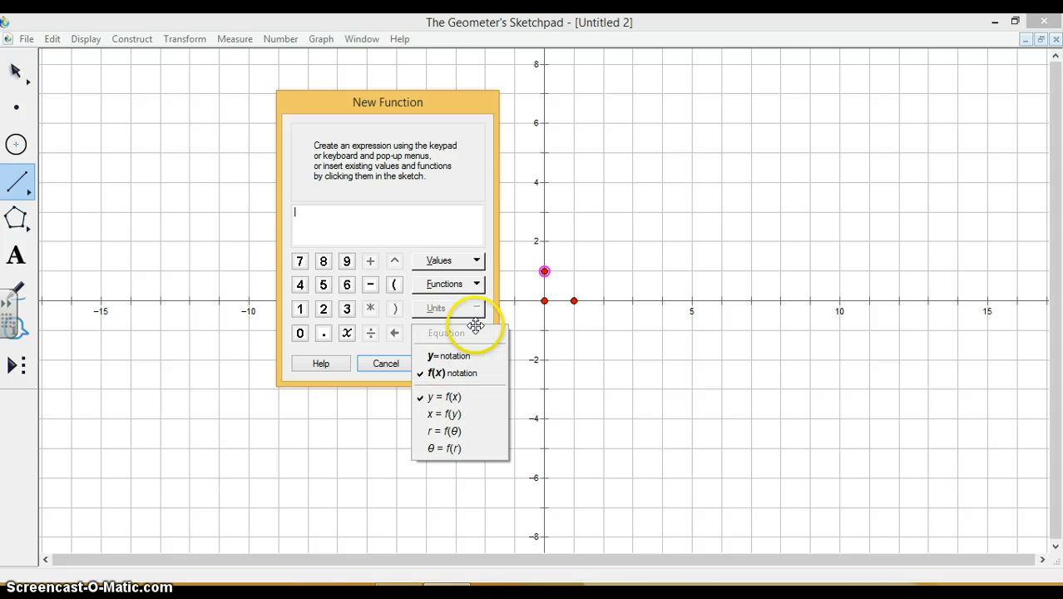
left_click(462, 372)
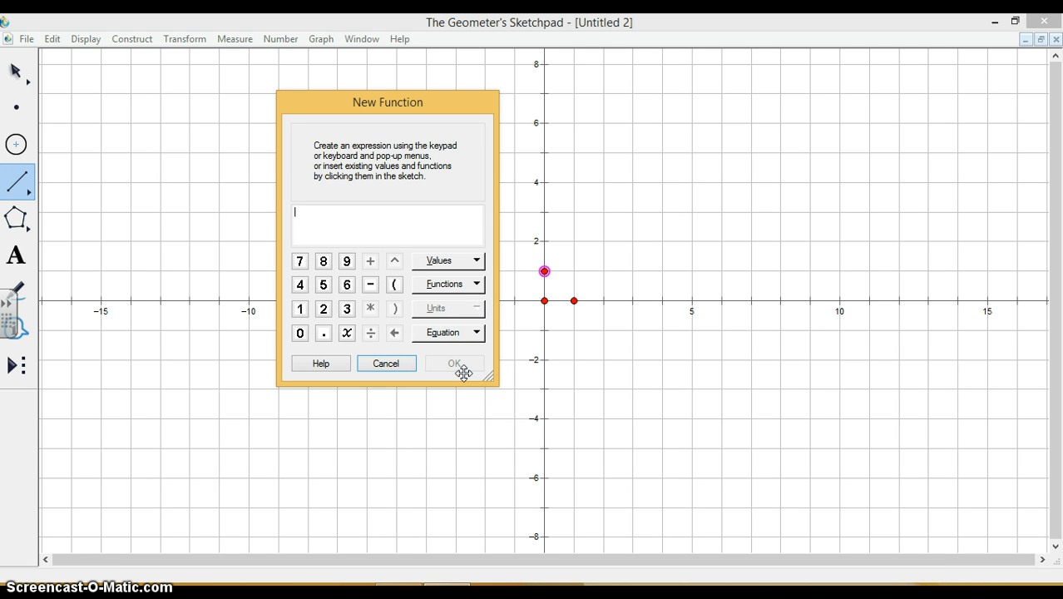
type("3")
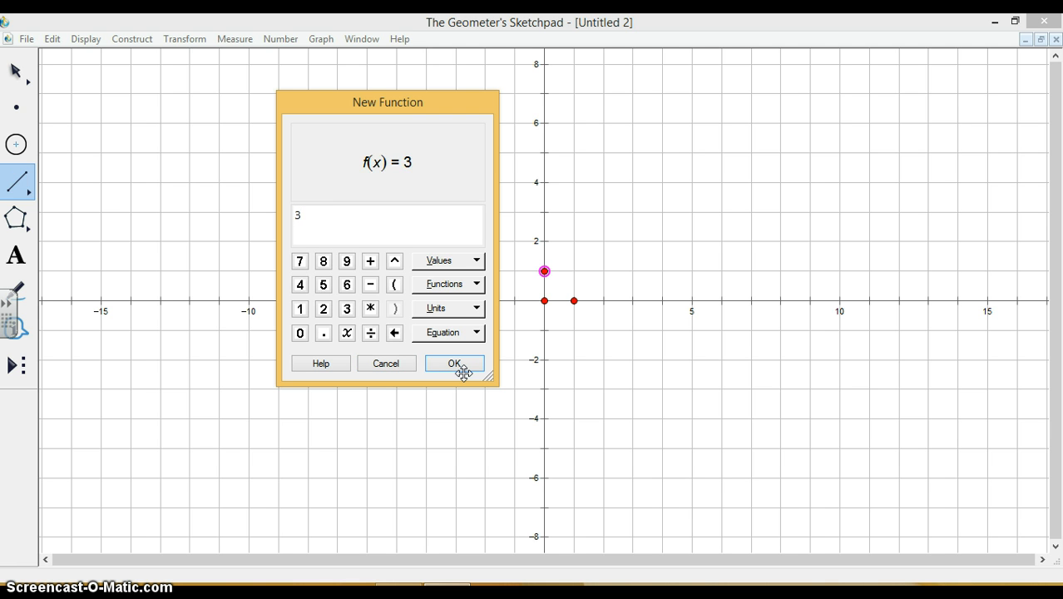
type("x")
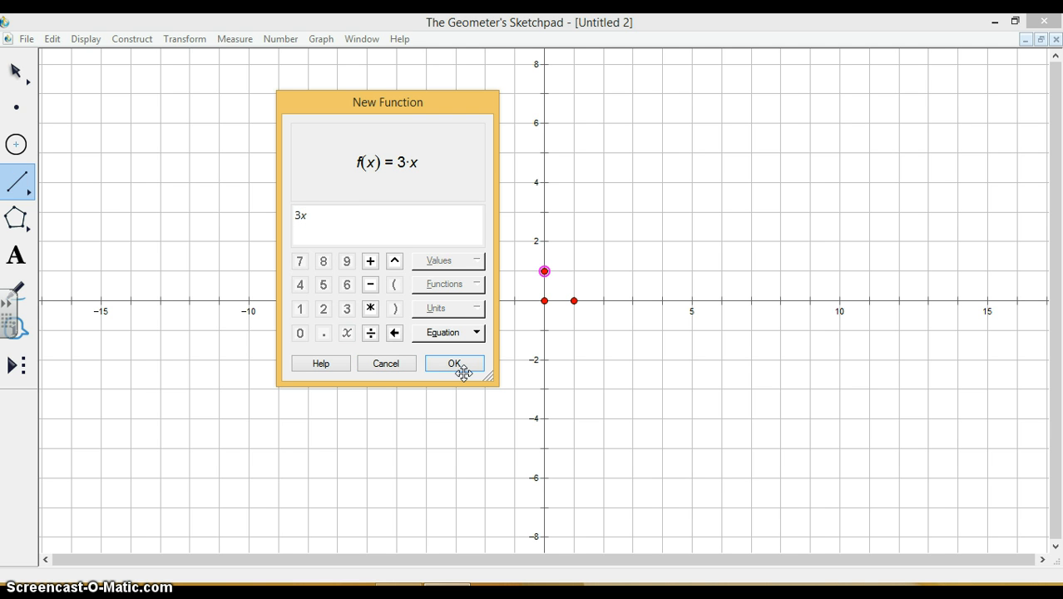
left_click(374, 309)
type("x * x")
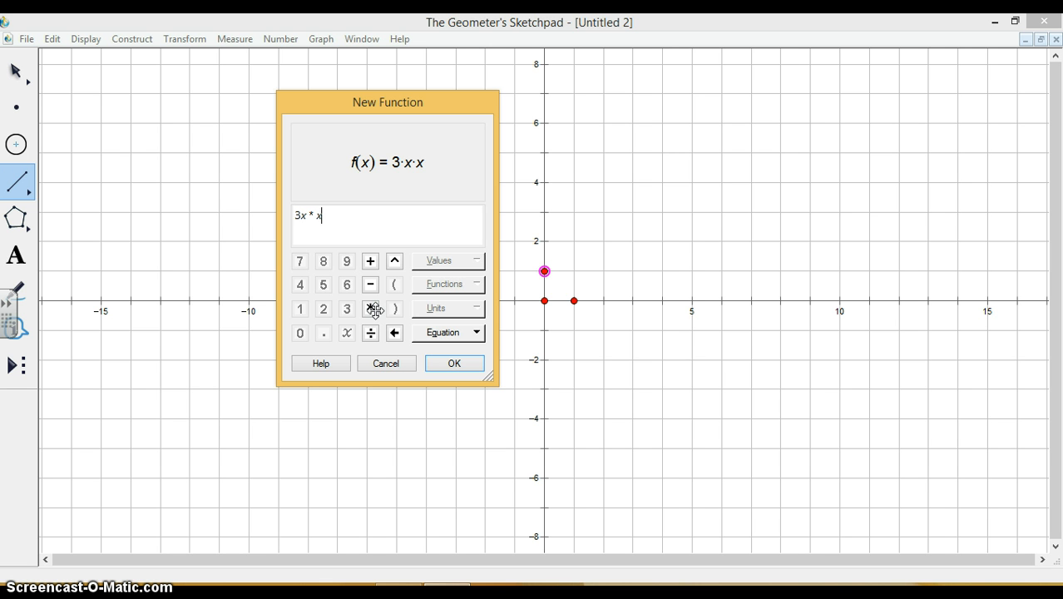
type("+ 2")
key("Return")
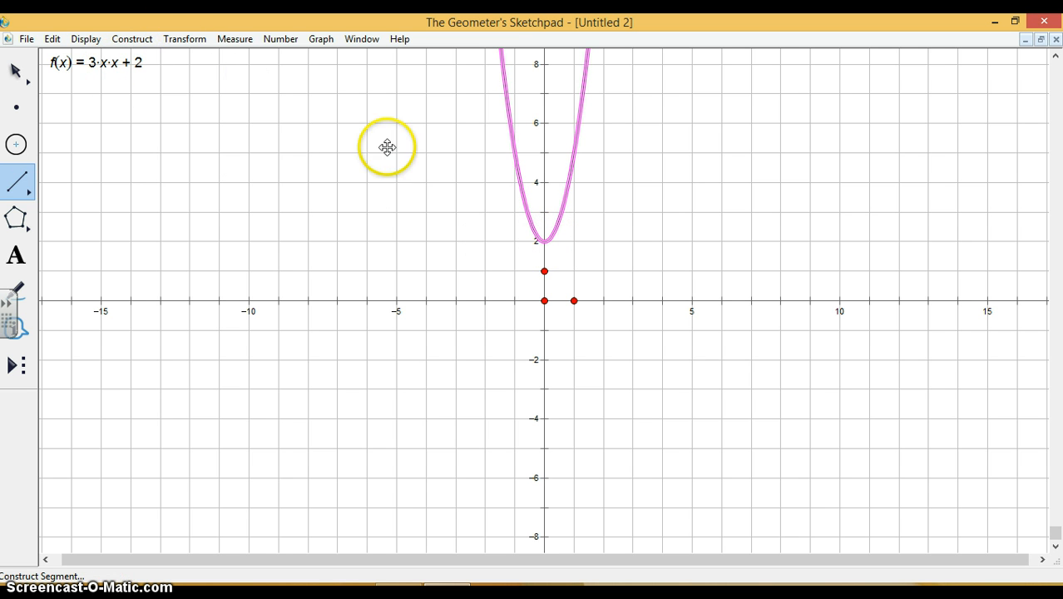
right_click(544, 268)
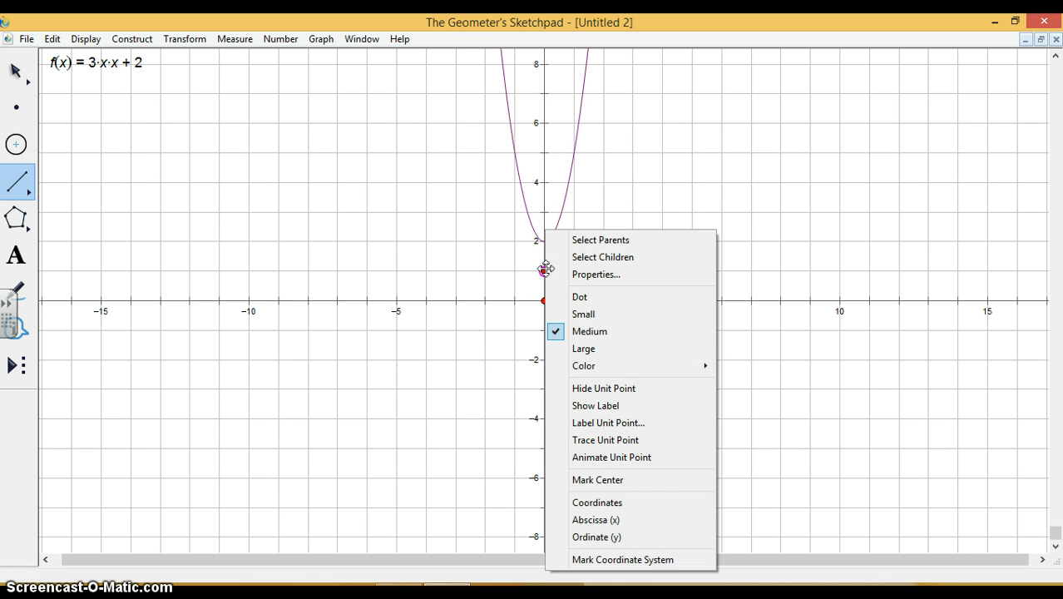
left_click(455, 268)
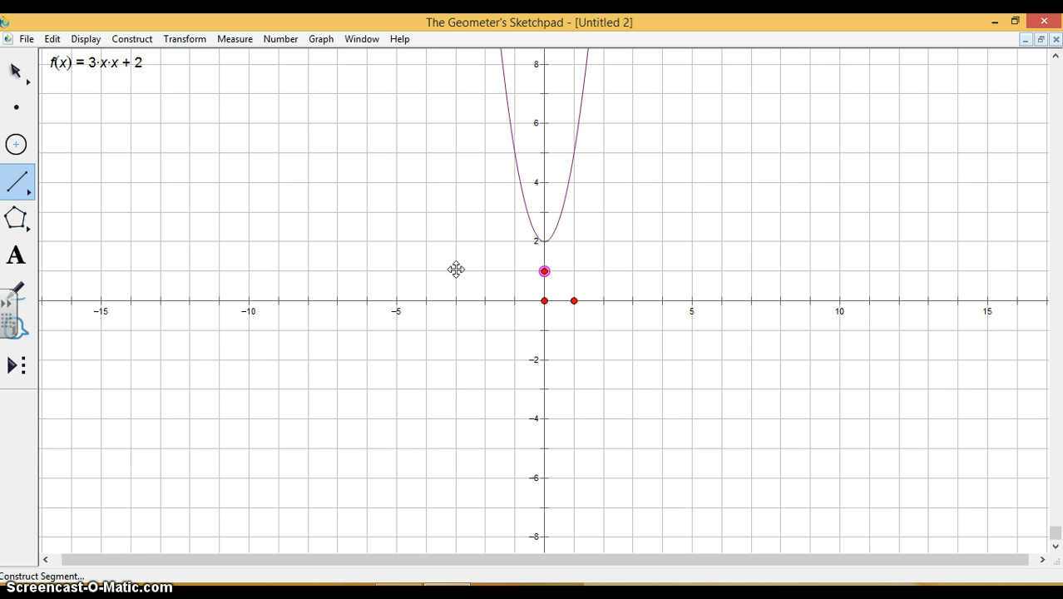
Plot a second new function, abs(3x + 2) - 3, on the same grid using the built-in absolute value function.
left_click(321, 36)
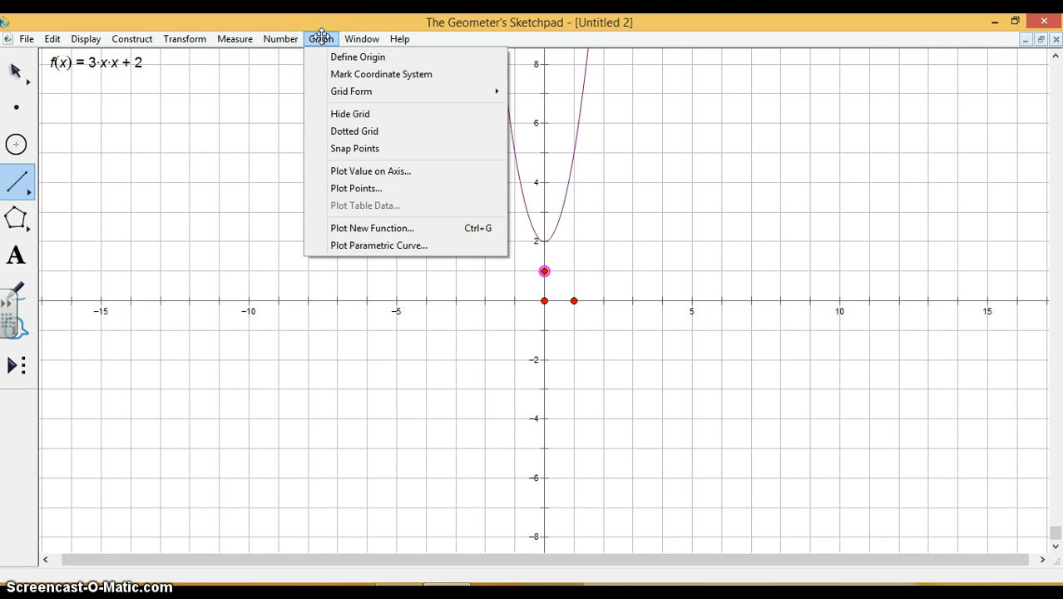
left_click(378, 228)
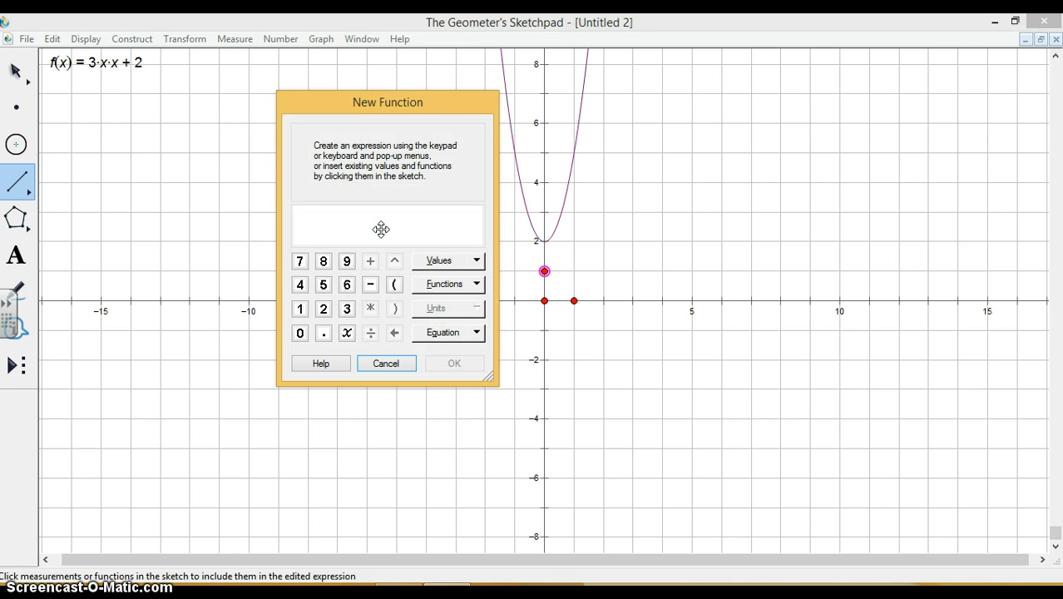
left_click(474, 259)
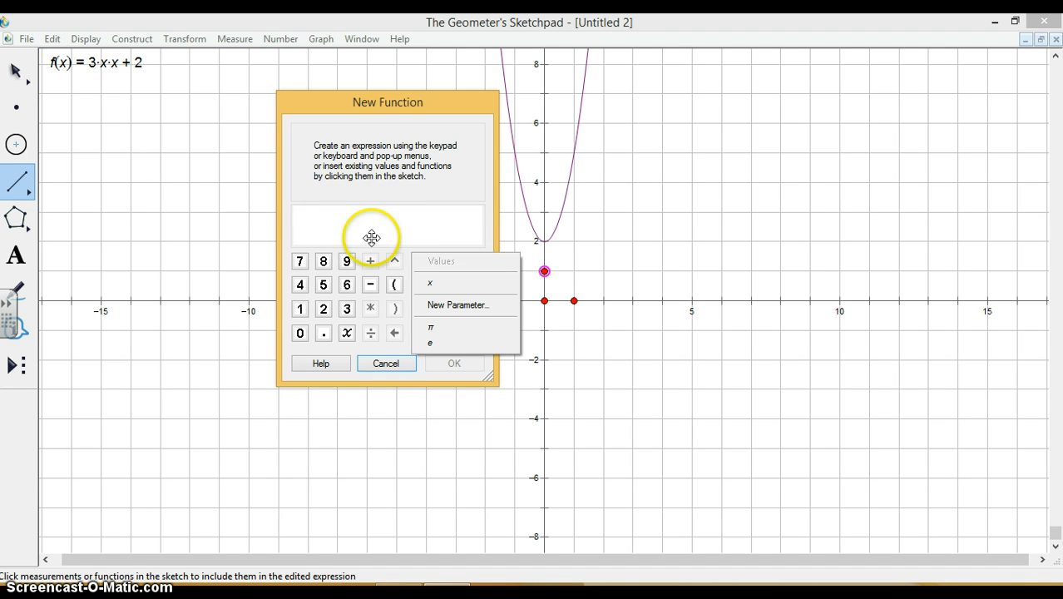
left_click(387, 209)
left_click(447, 279)
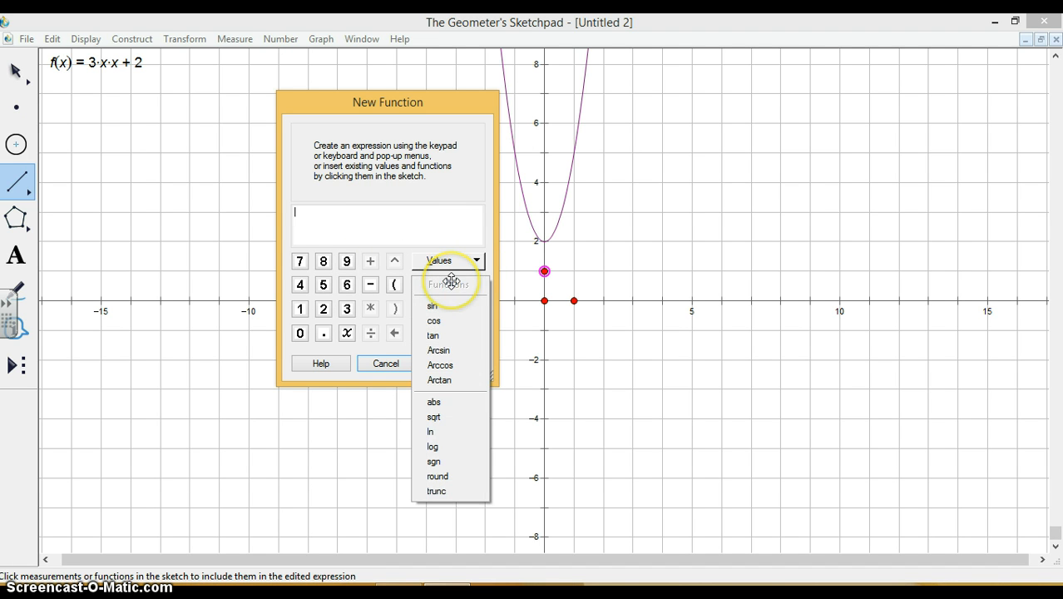
left_click(439, 402)
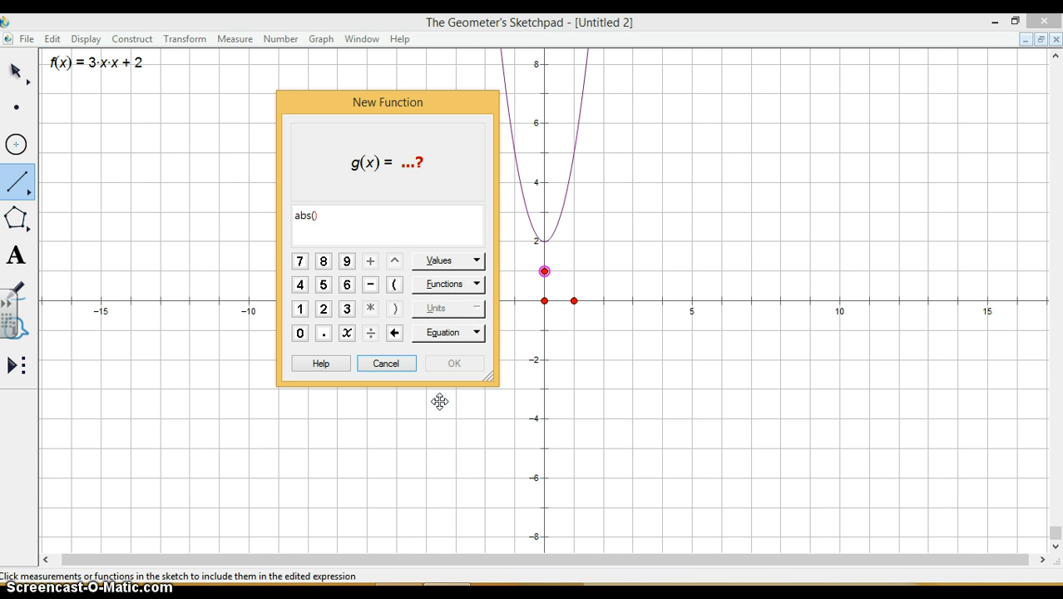
type("3x + ")
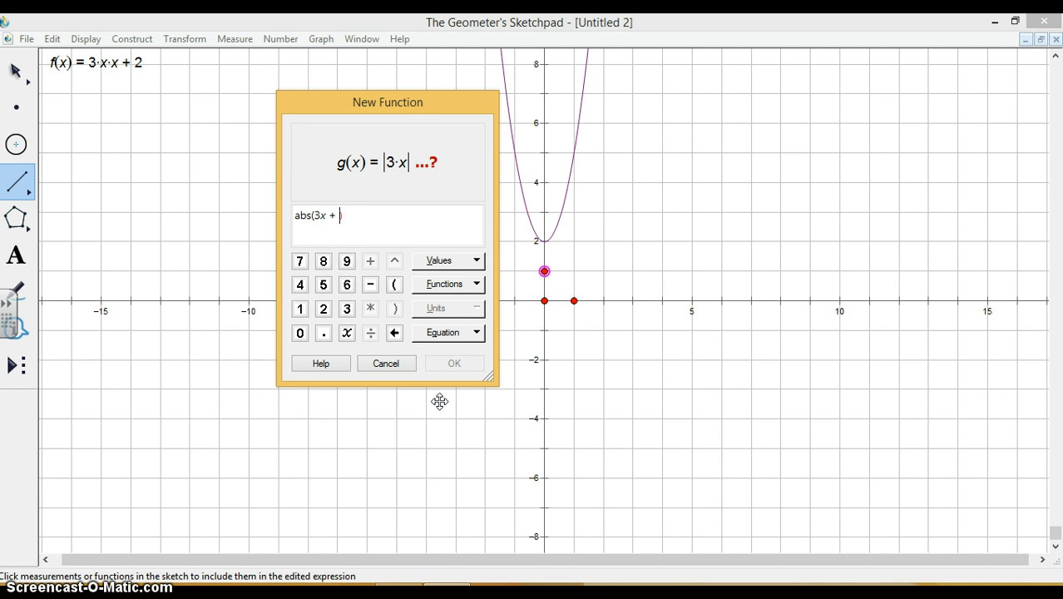
type("2")
type(")")
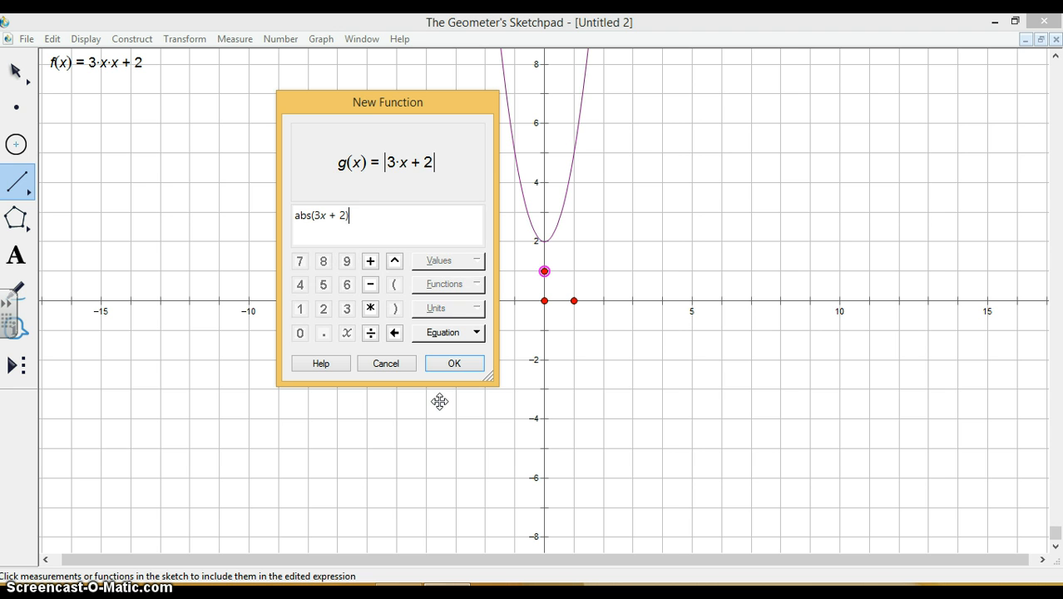
type(" - 3")
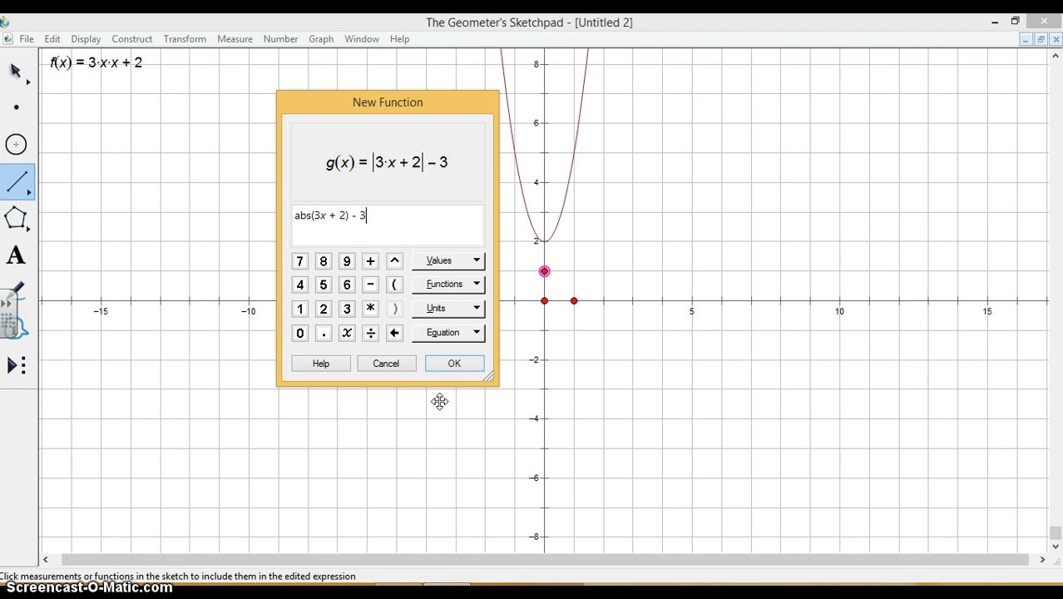
left_click(454, 363)
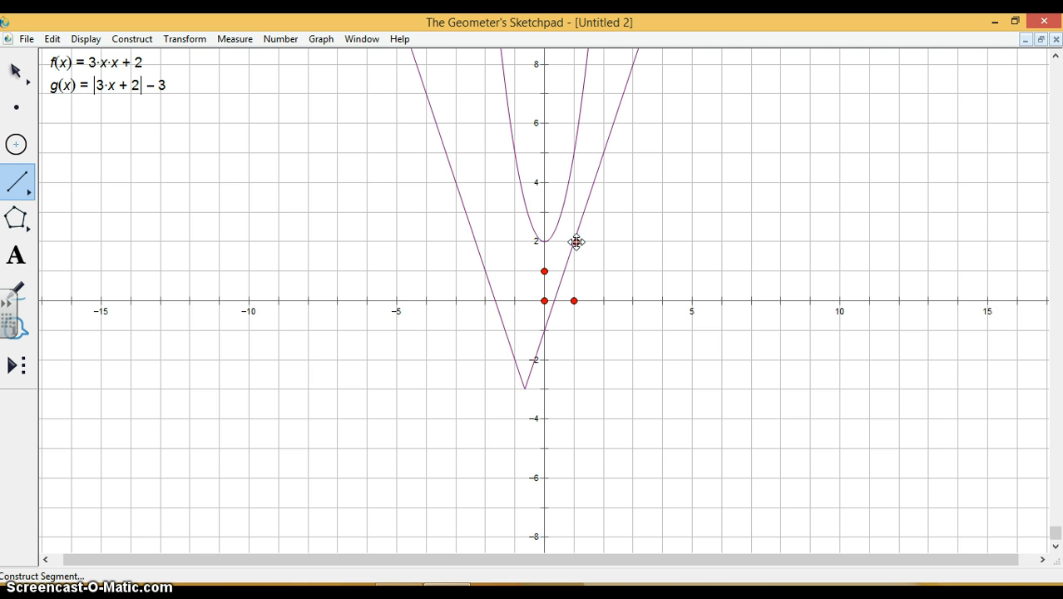
Draw a segment along the V-shaped graph from about (1, 2) down to its vertex and measure the segment's length.
left_click_drag(575, 241, 524, 388)
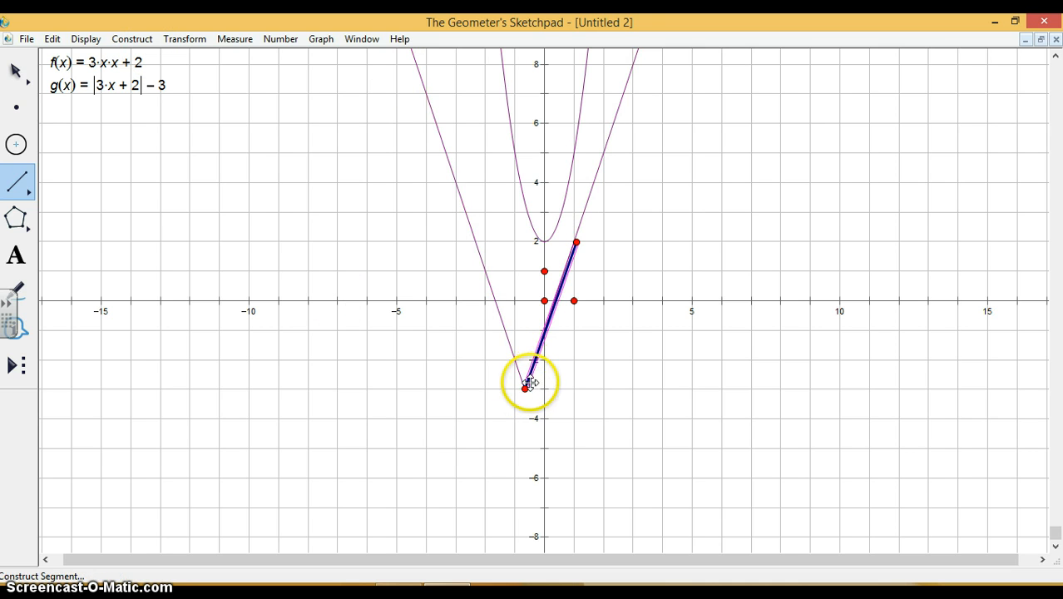
left_click(232, 39)
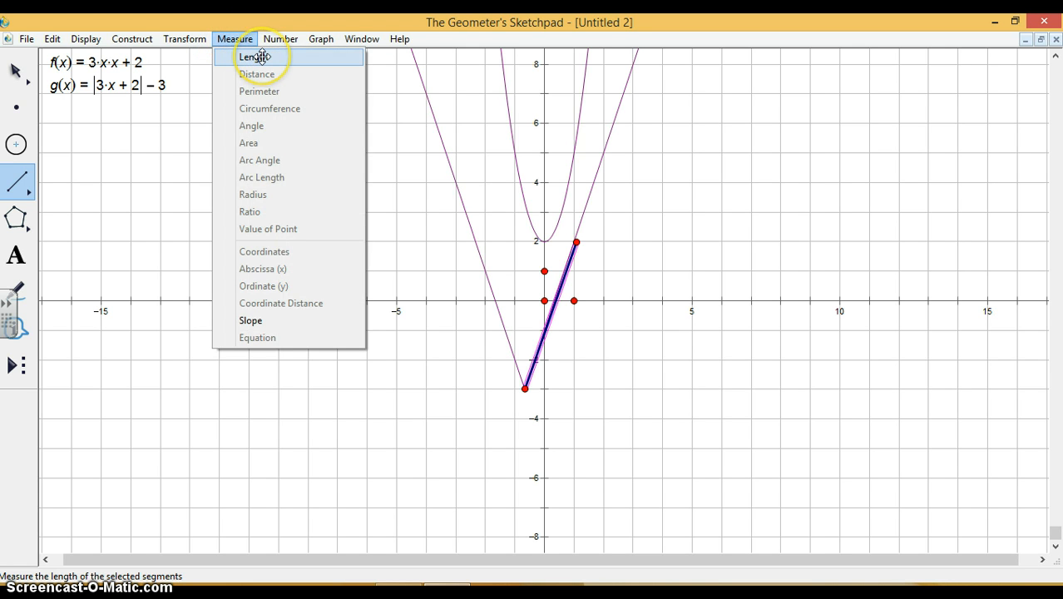
left_click(260, 57)
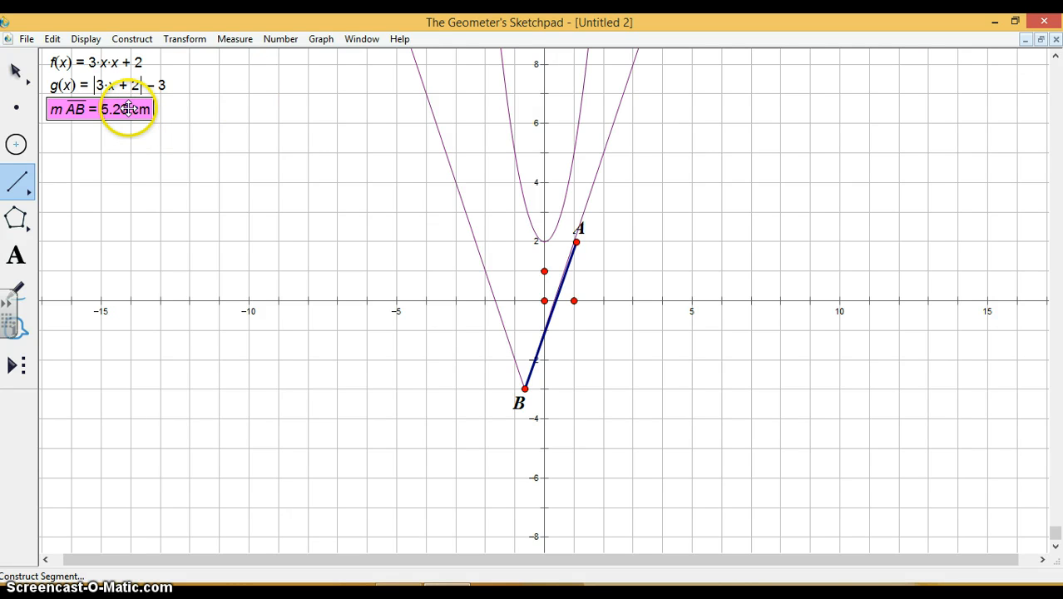
left_click_drag(129, 108, 142, 111)
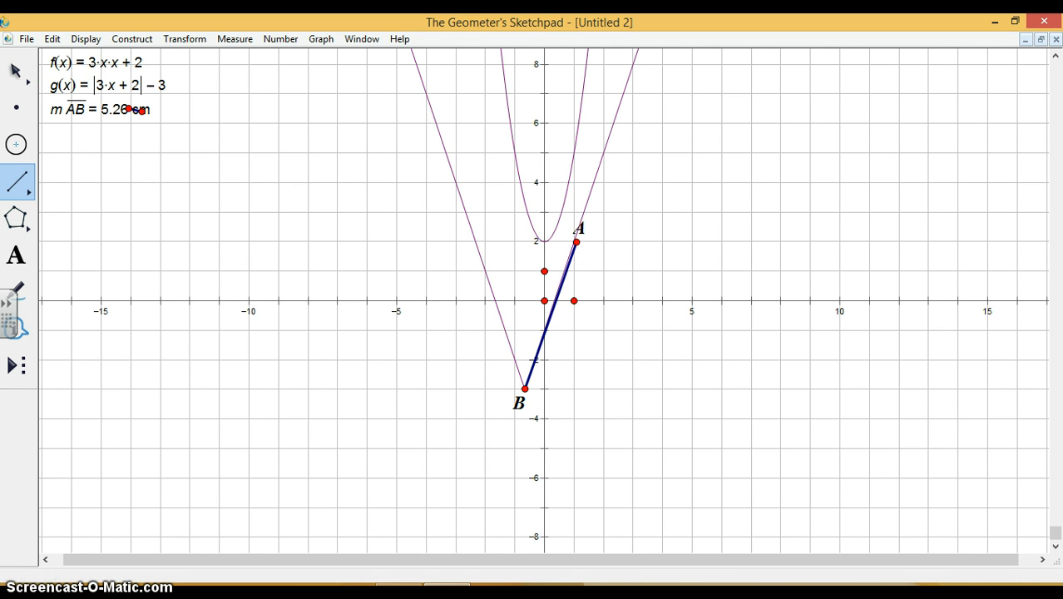
left_click(15, 71)
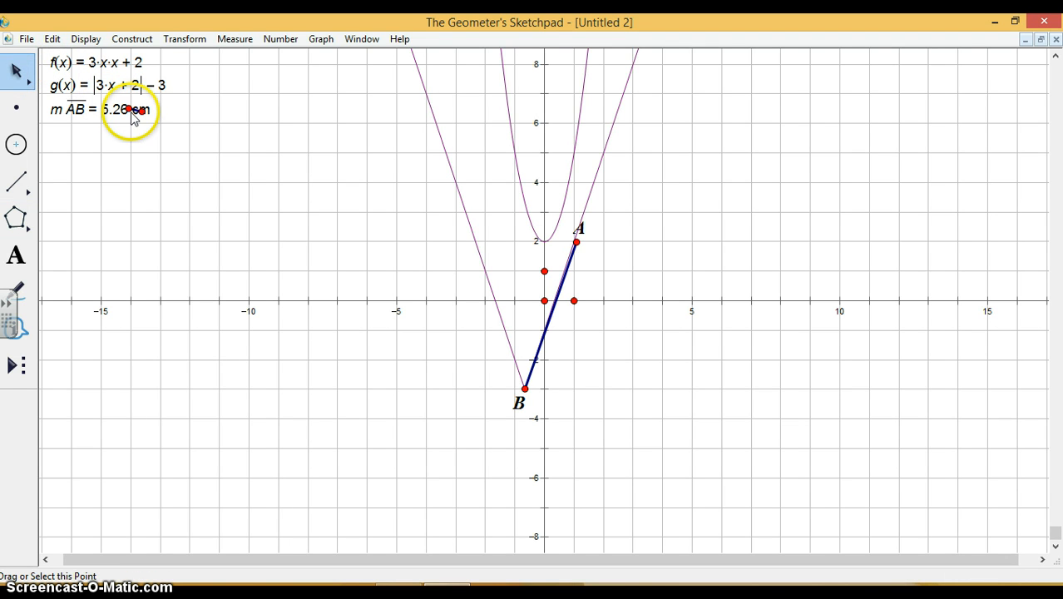
key("Delete")
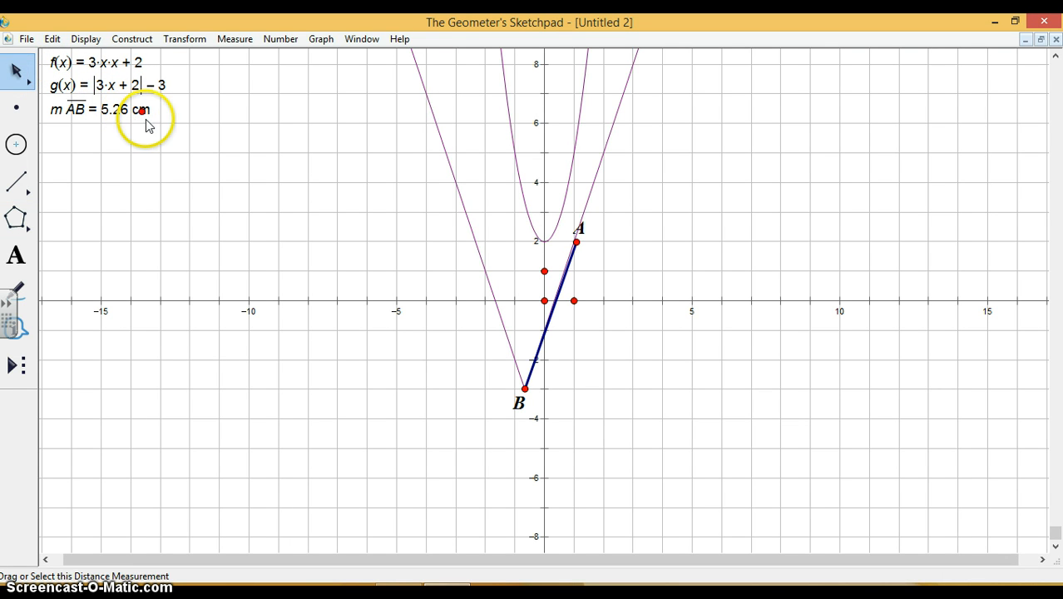
left_click(143, 111)
key("Delete")
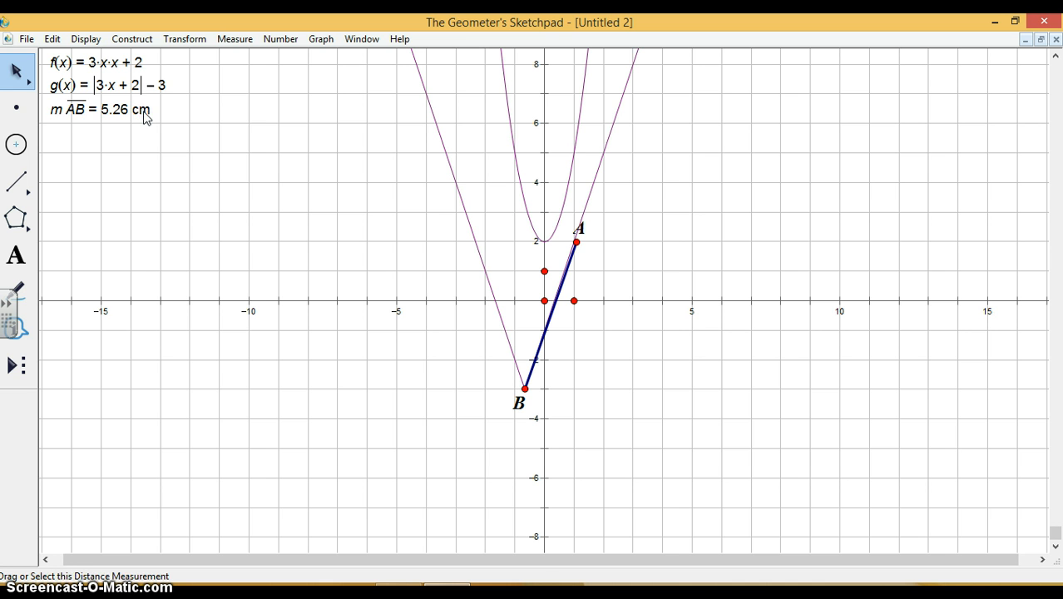
Move the length measurement of segment AB beside the lower half of the segment using the Selection Arrow tool.
left_click_drag(143, 116, 657, 366)
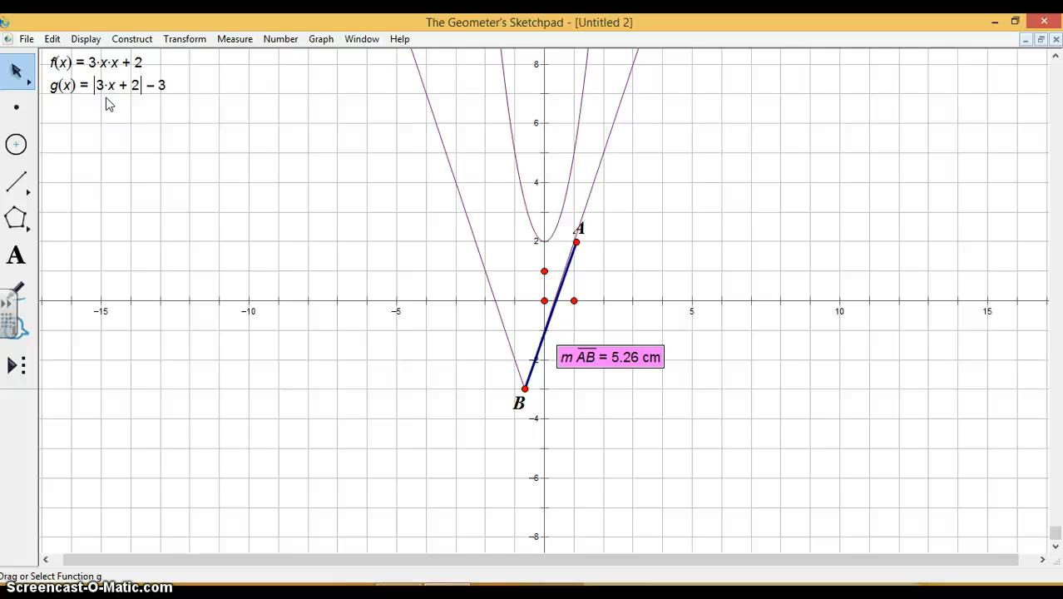
left_click(186, 90)
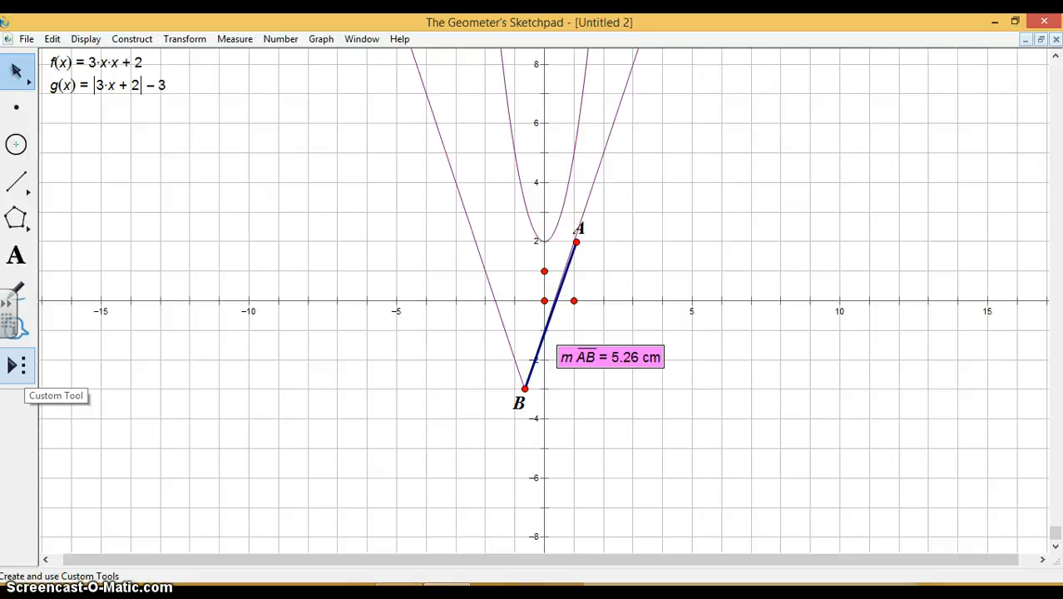
Open the Custom Tool options.
left_click(19, 364)
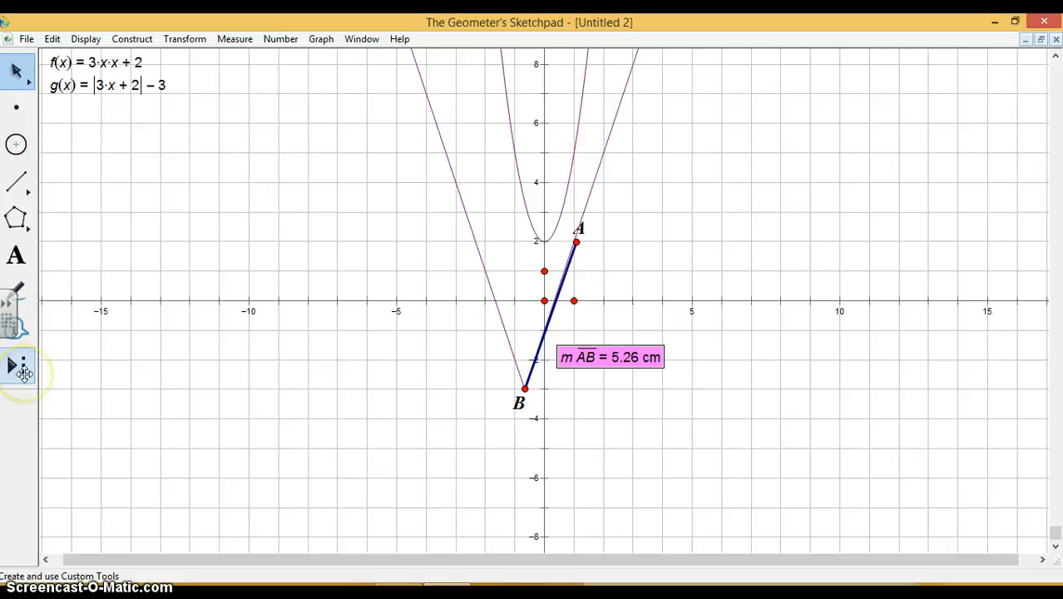